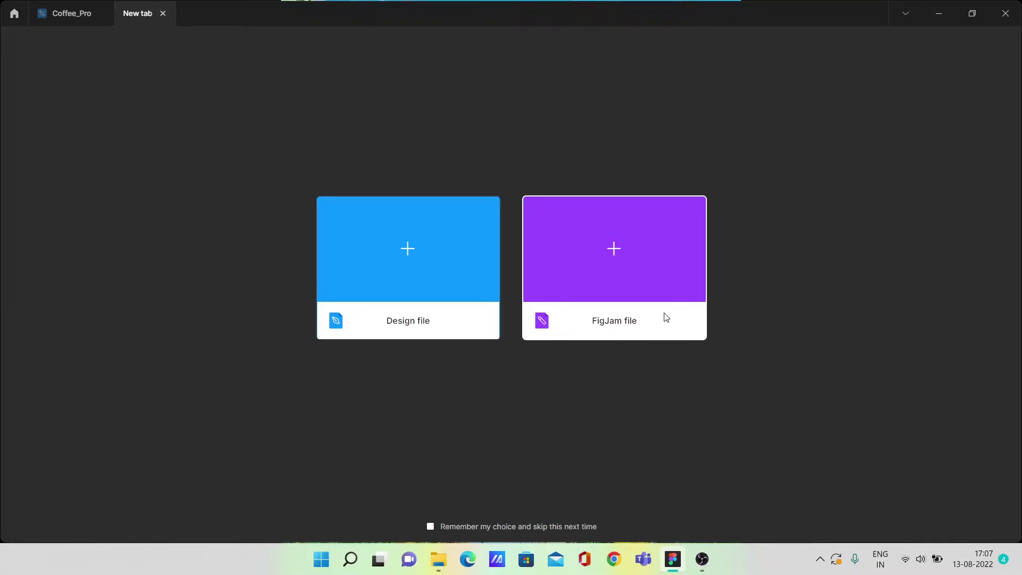
Create a new design file and add a phone frame using the iPhone 8 preset, 375 × 667
left_click(464, 285)
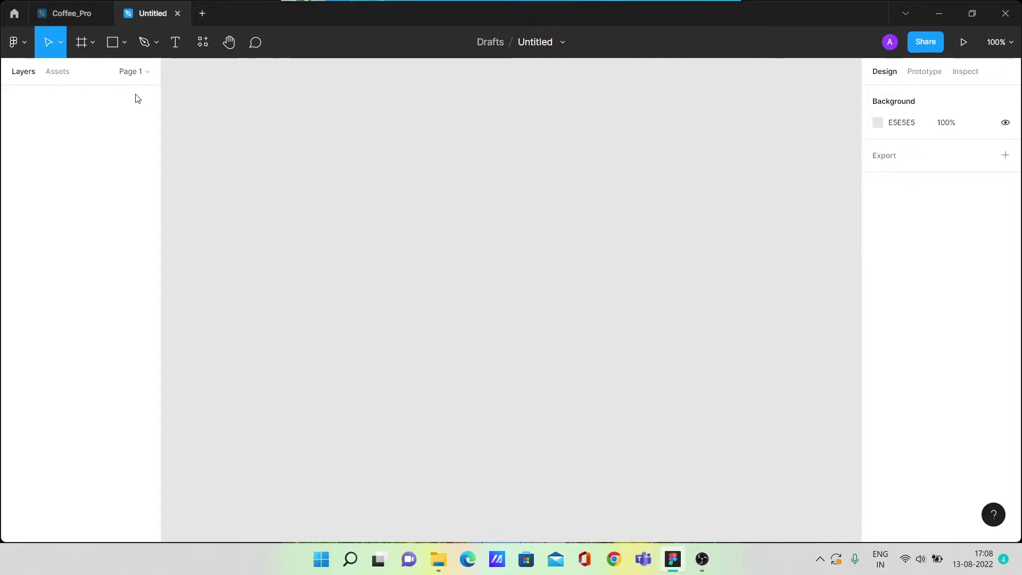
left_click(75, 46)
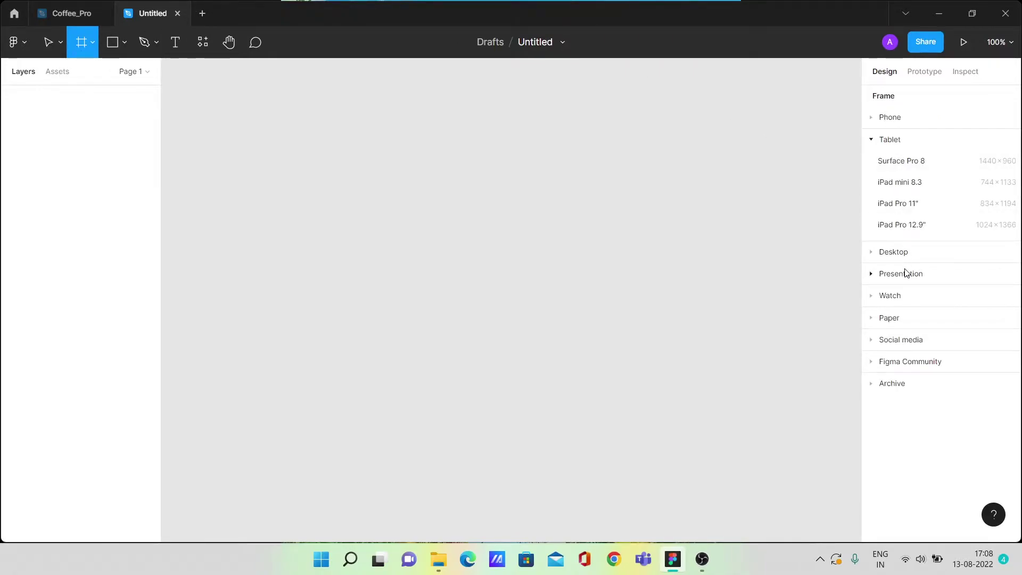
left_click(871, 141)
left_click(875, 125)
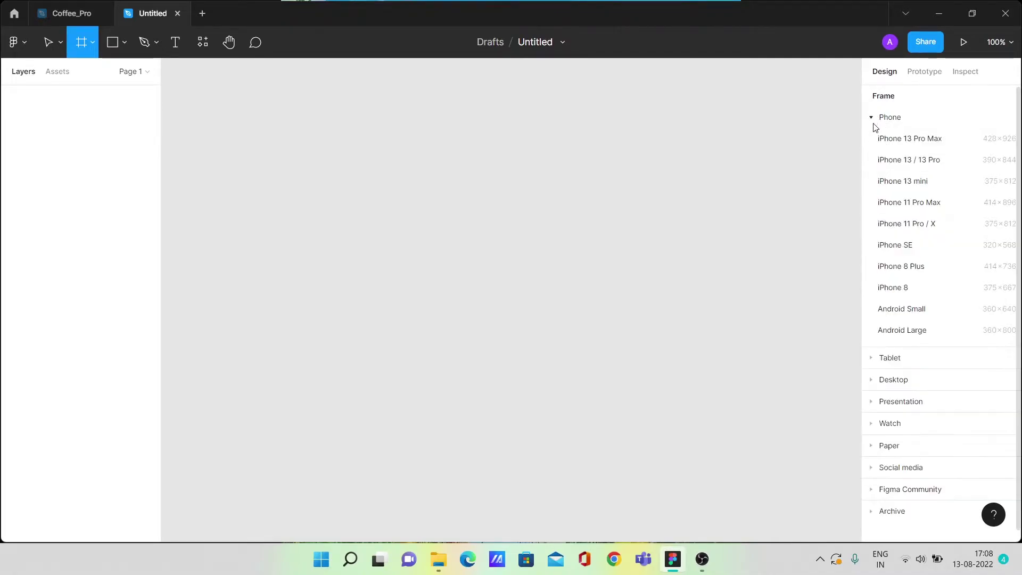
left_click(874, 118)
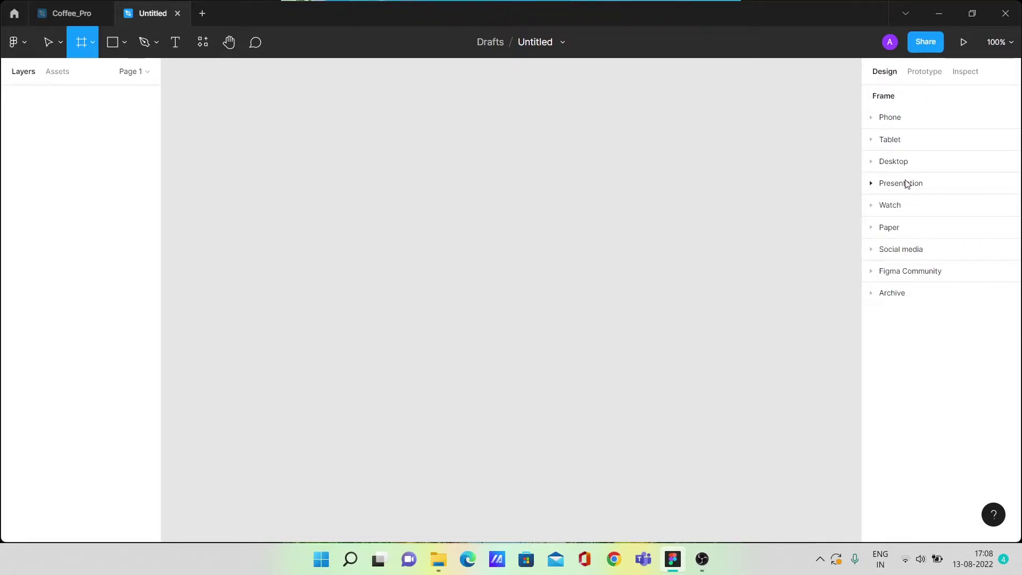
left_click(884, 212)
left_click(885, 318)
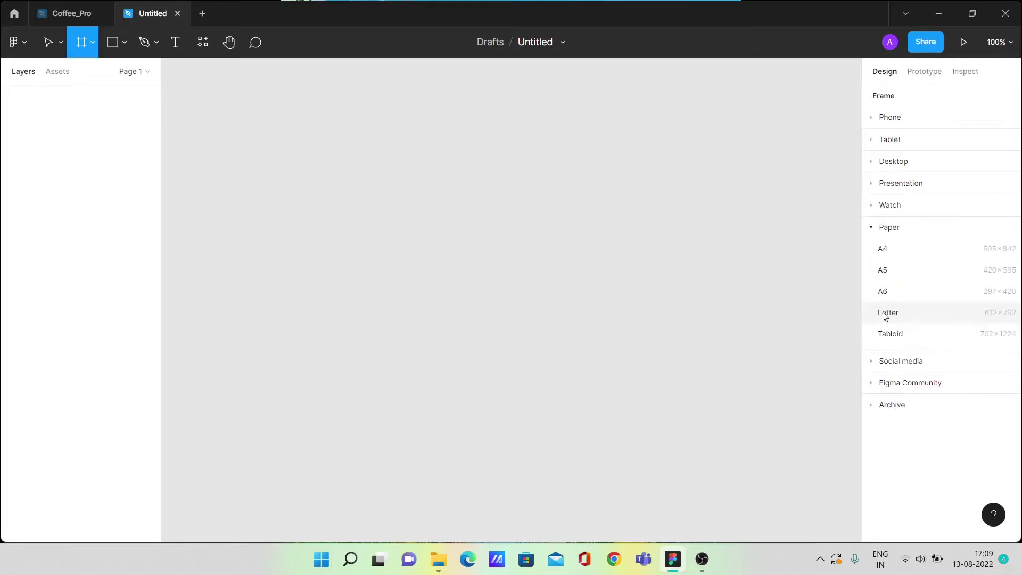
left_click(901, 362)
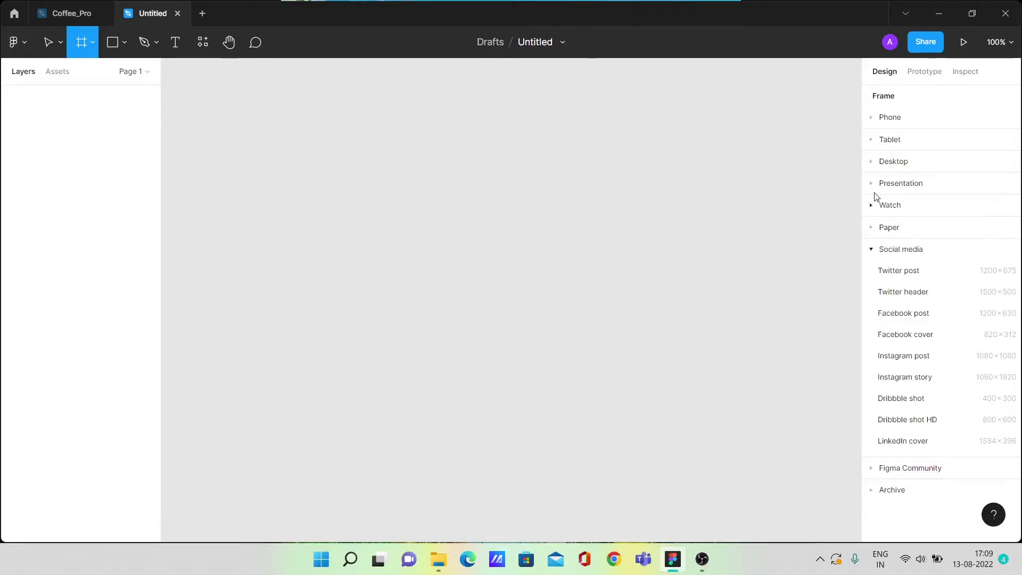
left_click(893, 123)
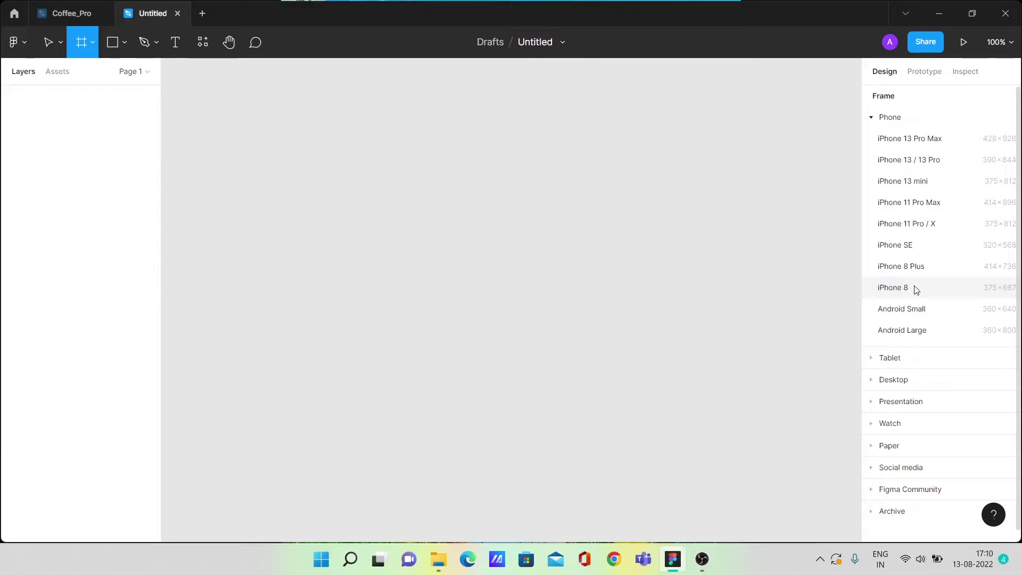
left_click(915, 289)
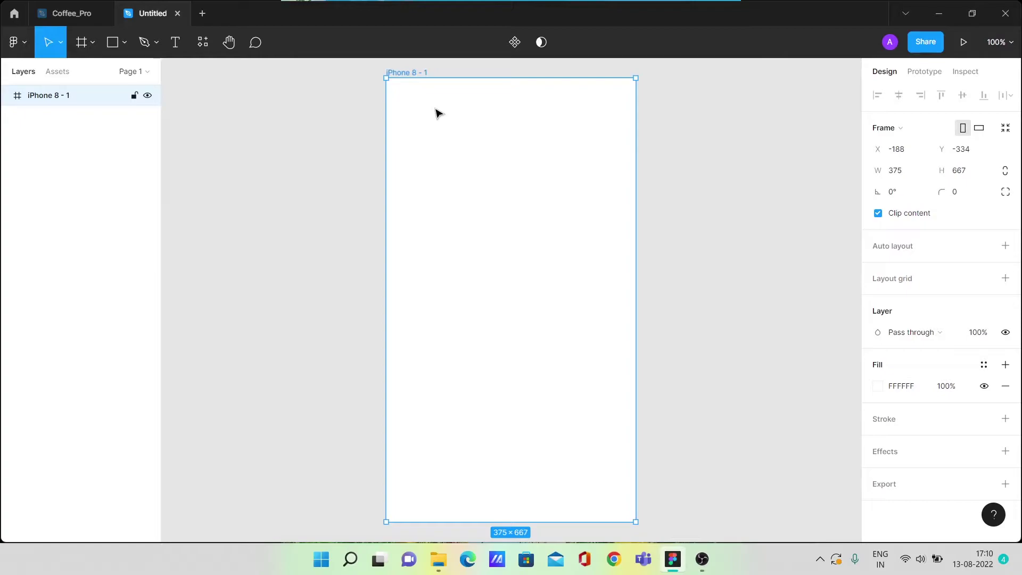
Move the iPhone 8 frame to about X -157, Y -315 and undo the change to its height
left_click_drag(436, 109, 489, 187)
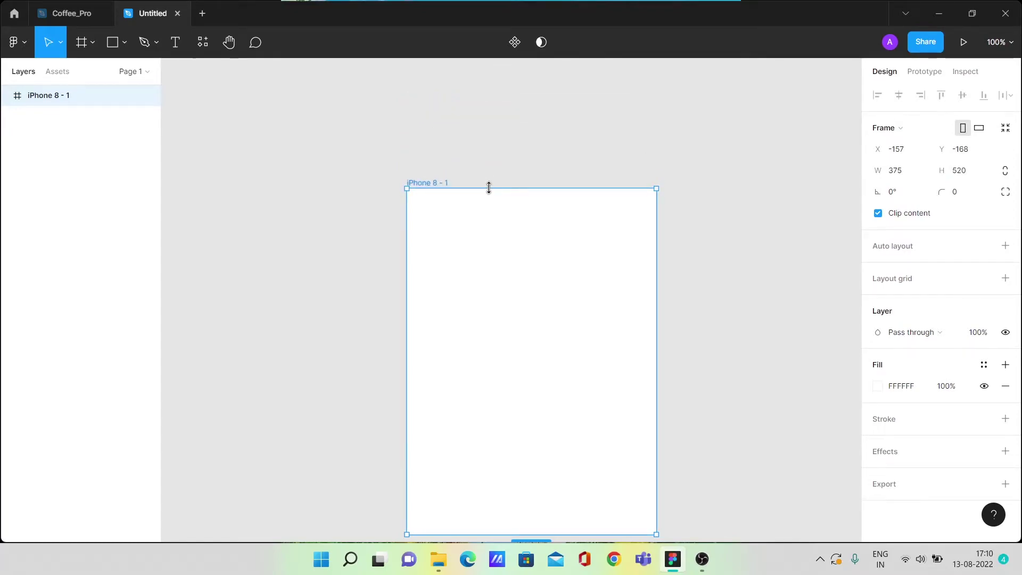
key("ctrl+z")
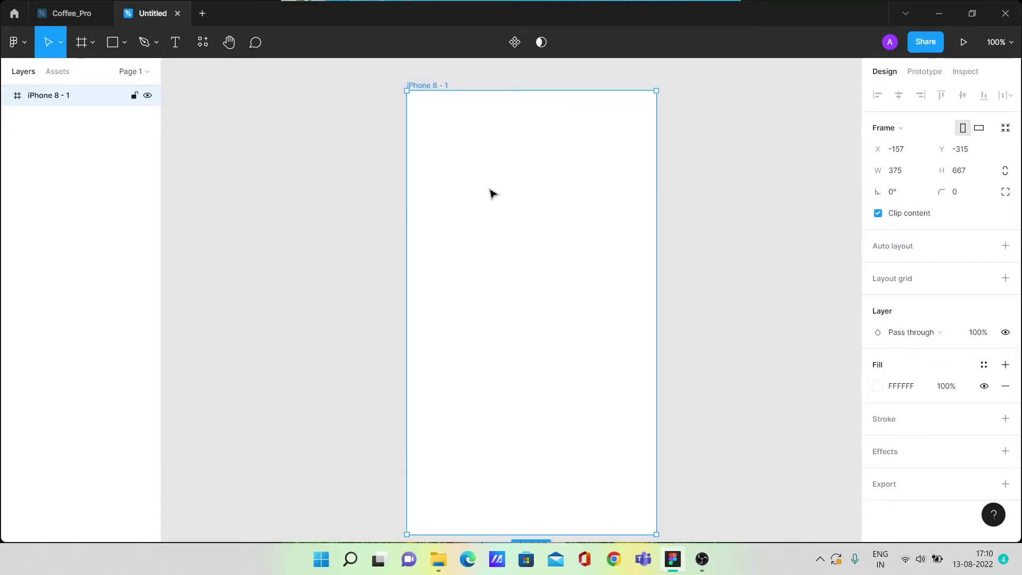
Draw a square of about 24 × 24 near the middle of the phone frame's upper edge
left_click(123, 43)
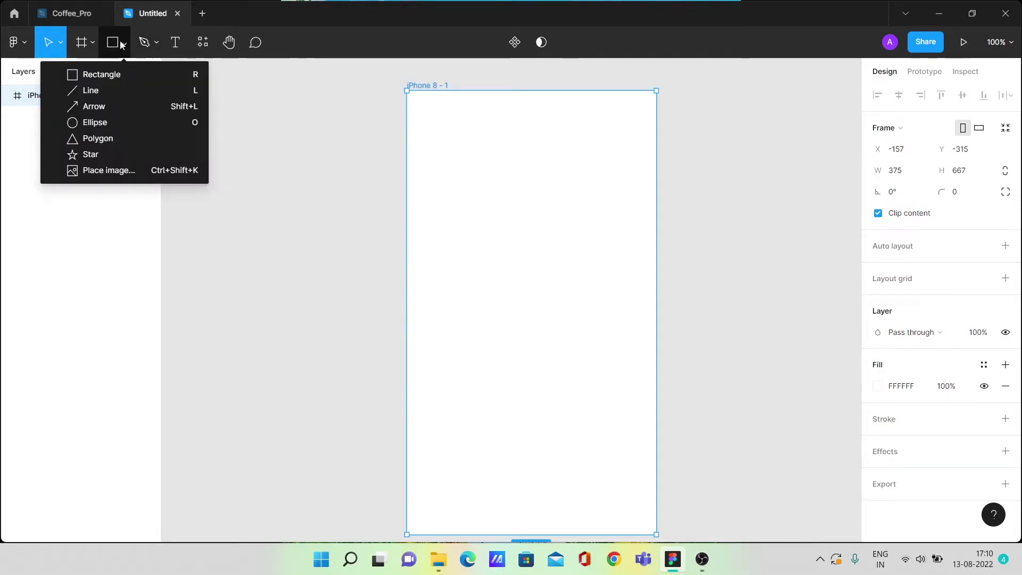
left_click(114, 73)
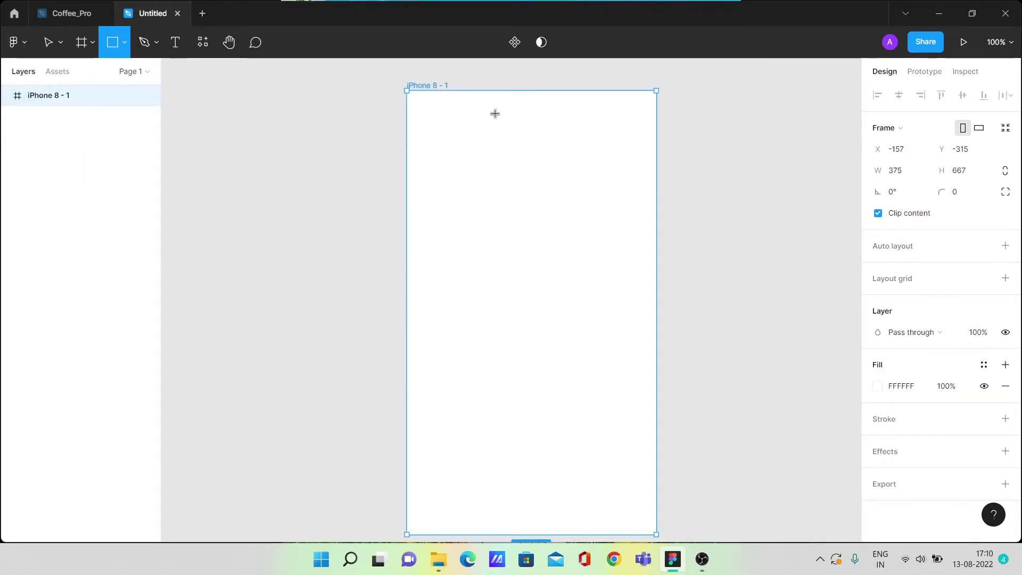
left_click_drag(516, 96, 532, 113)
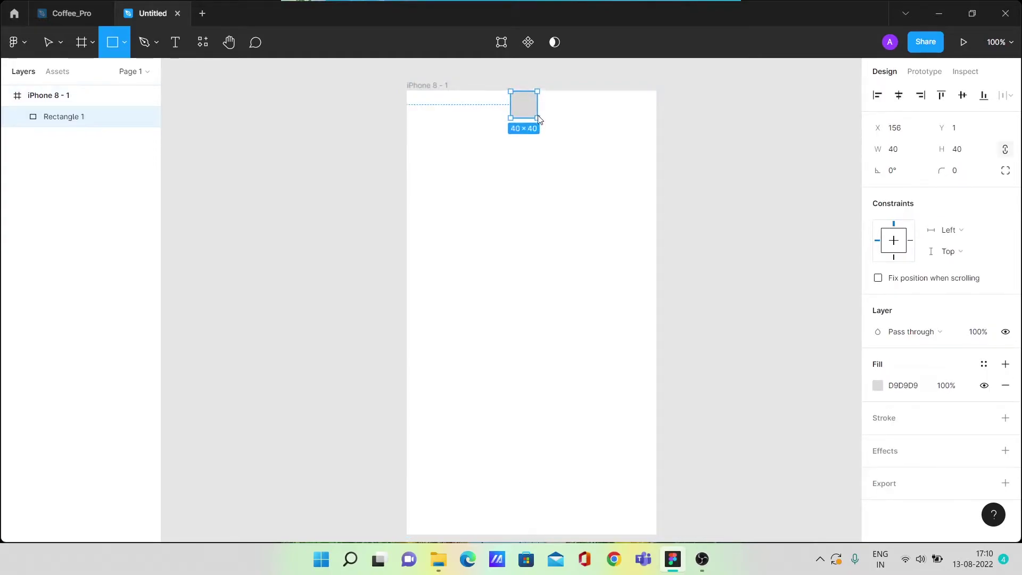
Draw a circle of about 24 × 24 with the Ellipse tool just to the right of the square
left_click(124, 42)
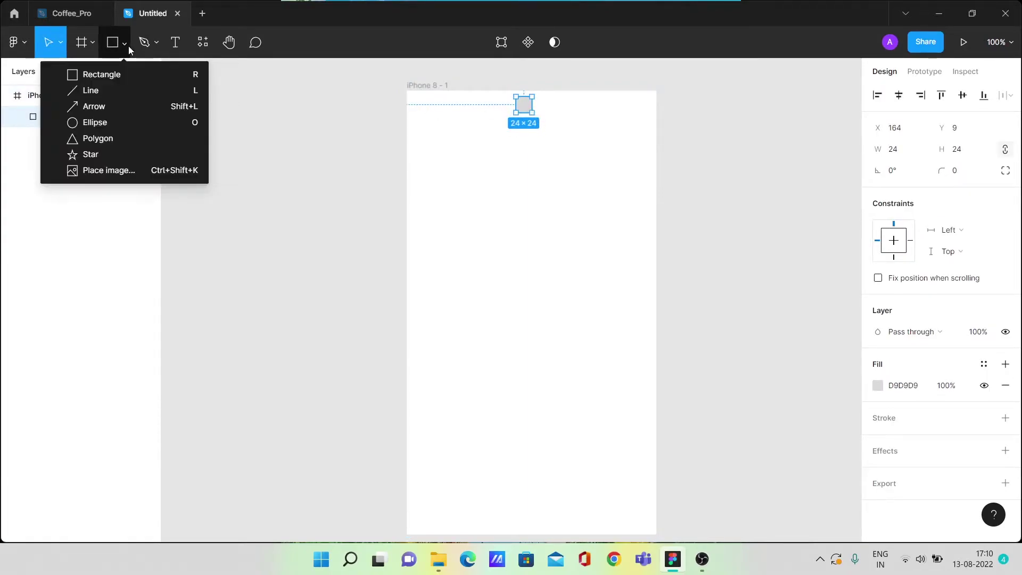
left_click(113, 122)
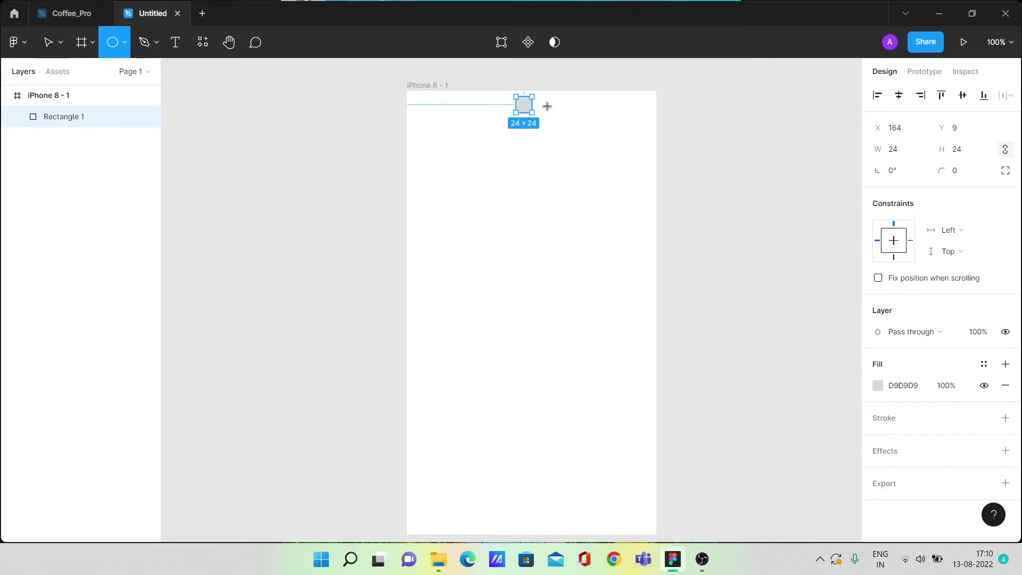
left_click_drag(558, 113, 559, 114)
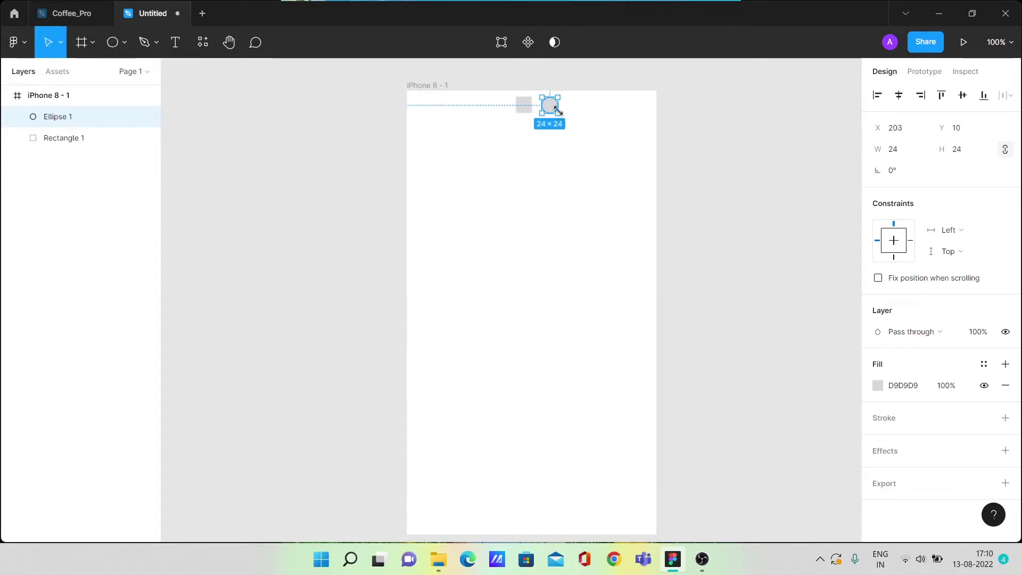
Draw a triangle of about 32 × 32 with the Polygon tool right of the circle, aligned and evenly spaced with the other shapes
left_click(112, 52)
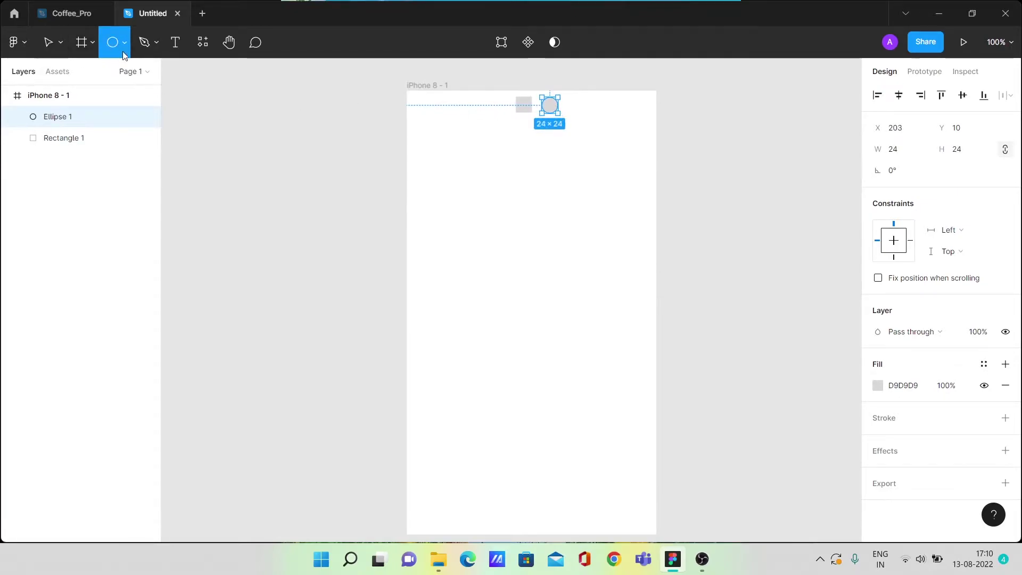
left_click(124, 42)
left_click(142, 140)
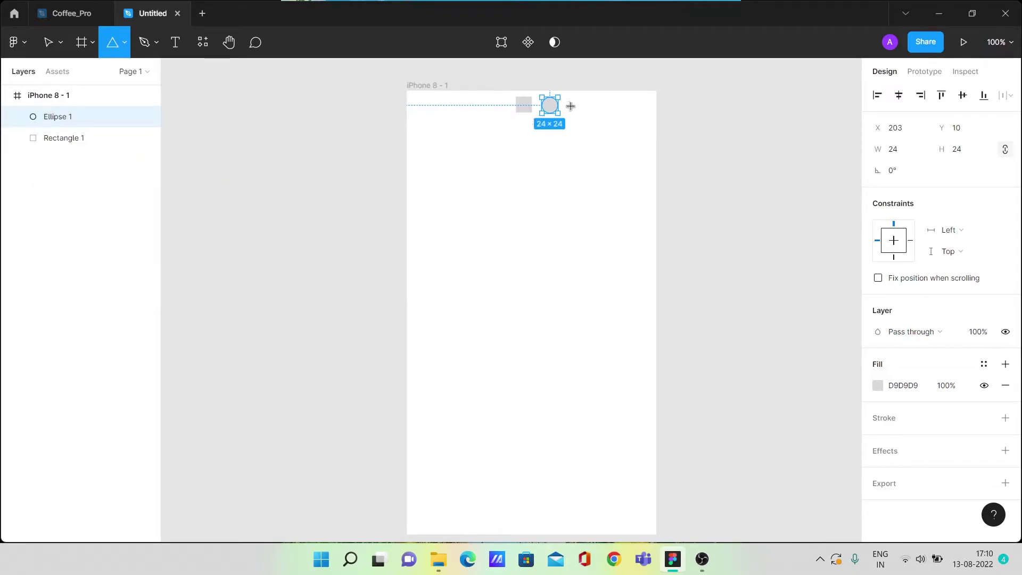
mouse_move(571, 100)
left_mouse_down()
mouse_move(589, 116)
mouse_move(570, 111)
left_mouse_up()
left_click(588, 149)
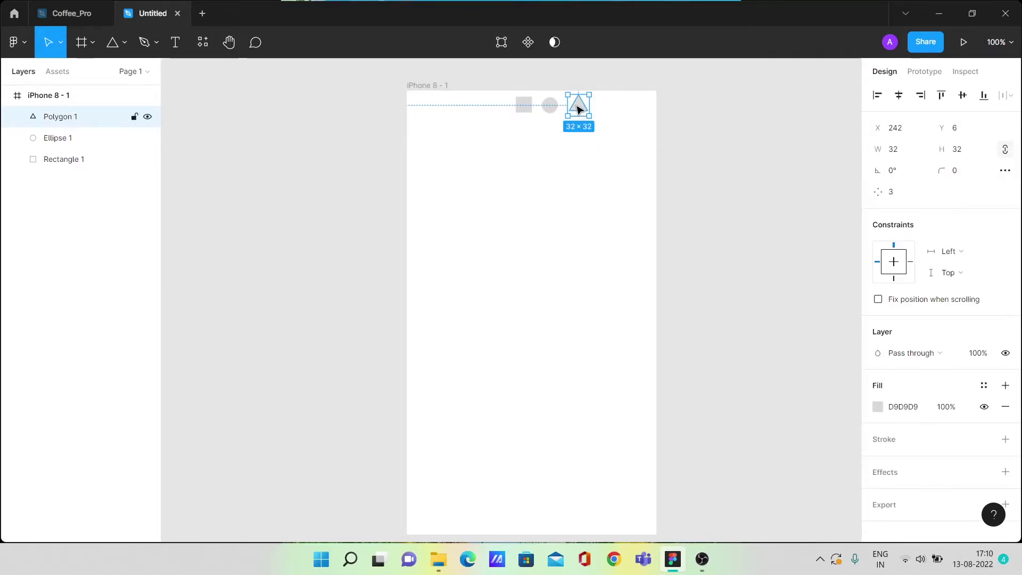
left_click_drag(579, 110, 578, 109)
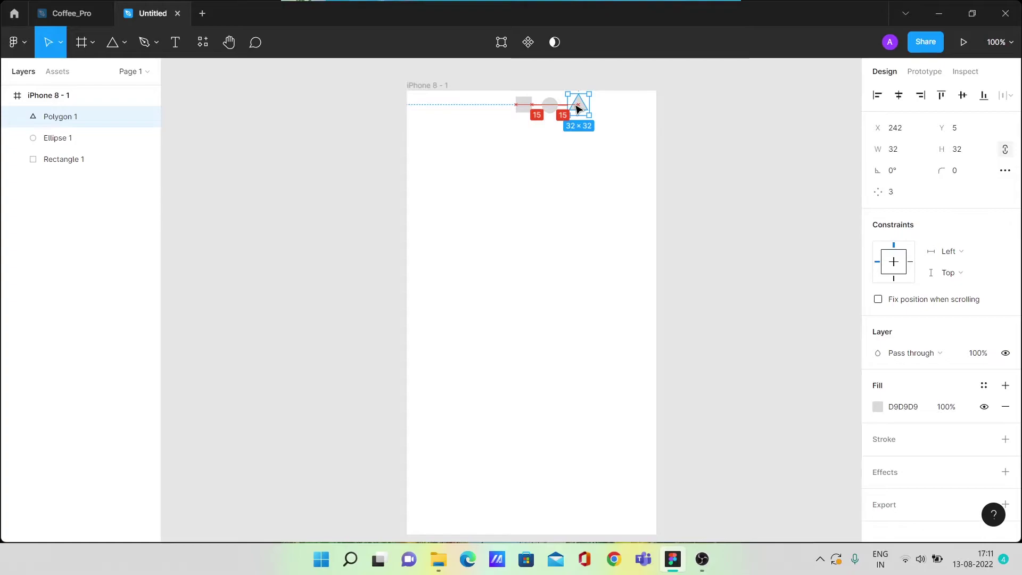
left_click_drag(578, 109, 578, 109)
Move the square, circle and triangle together into the frame's upper-right corner and fill them with blue 61AAFF
left_click_drag(507, 98, 634, 120)
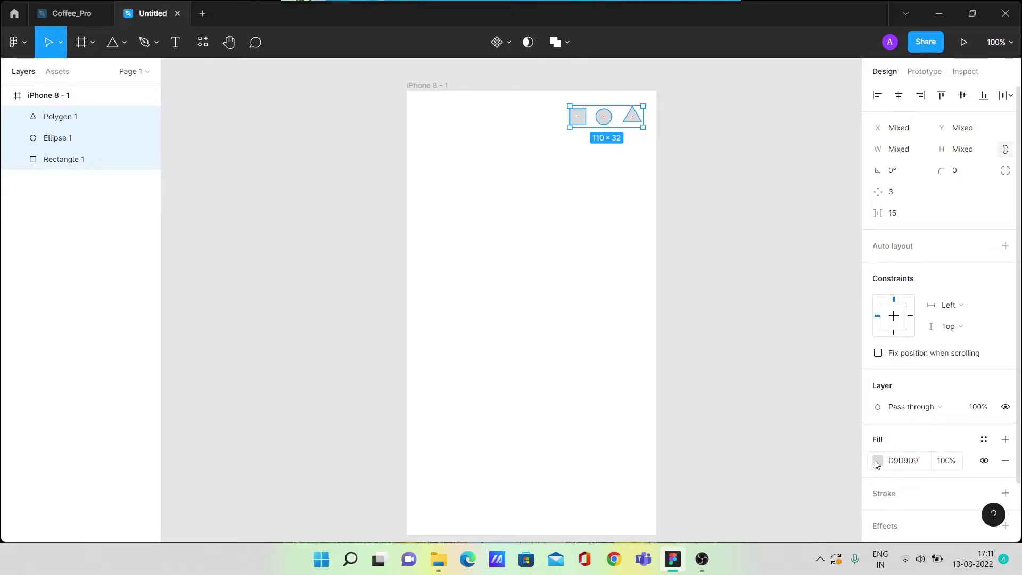
left_click(877, 460)
left_click(805, 385)
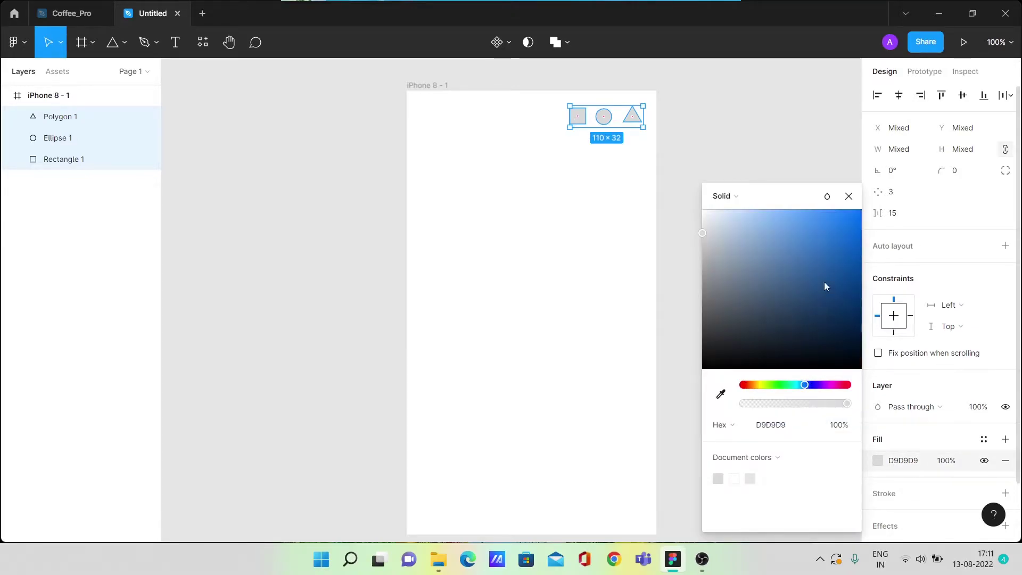
left_click_drag(832, 254, 801, 210)
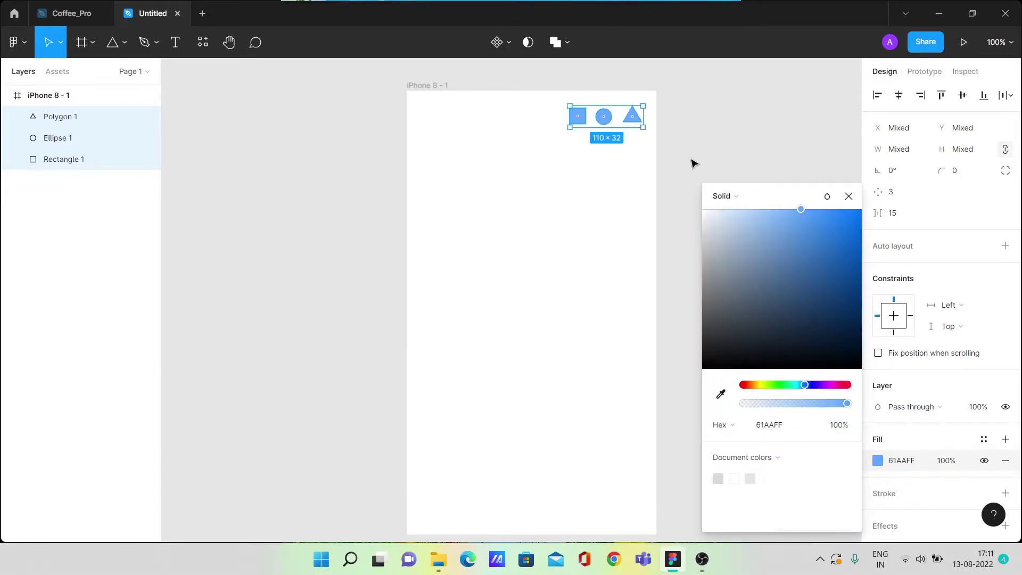
Duplicate the row of three blue shapes directly below the original row, at about Y 103
left_click_drag(638, 123, 636, 176)
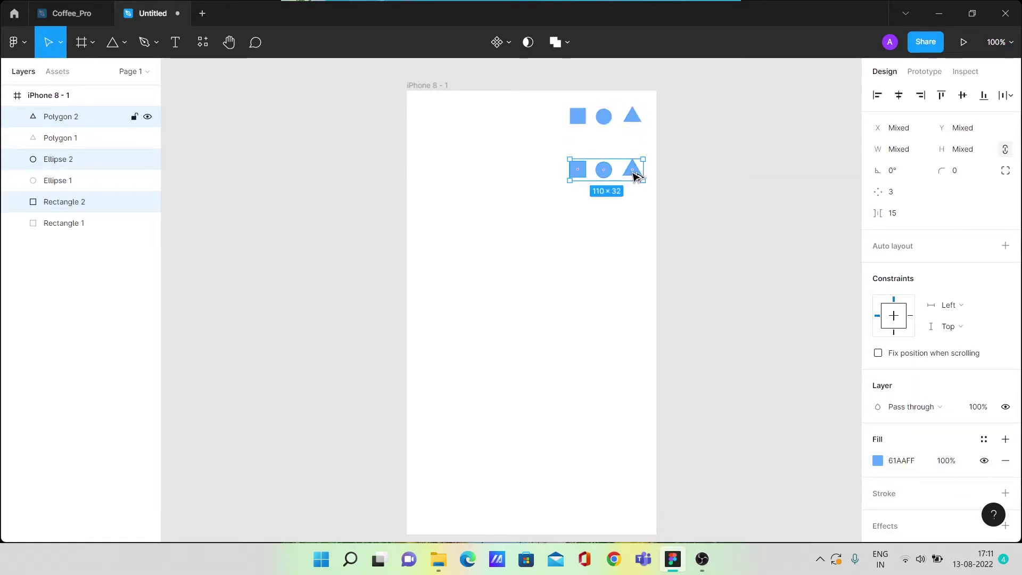
left_click(658, 183)
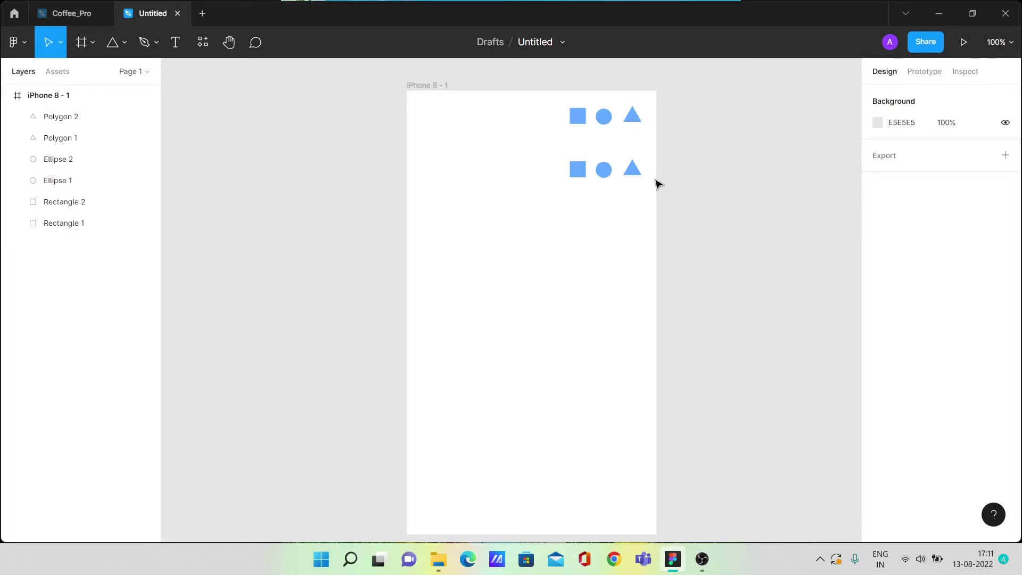
Group the square, circle and triangle of the upper row
left_click_drag(544, 102, 651, 131)
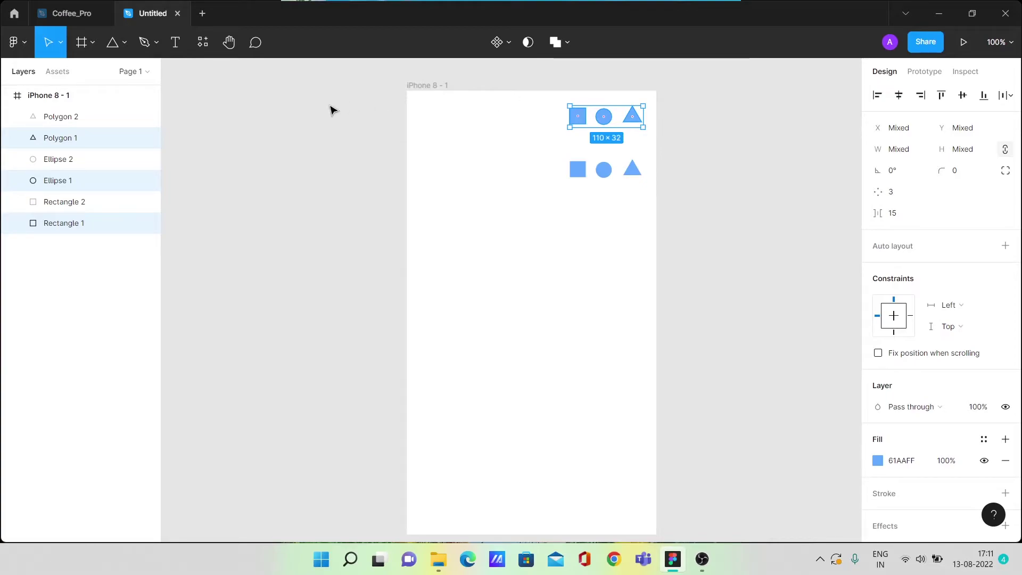
left_click(20, 44)
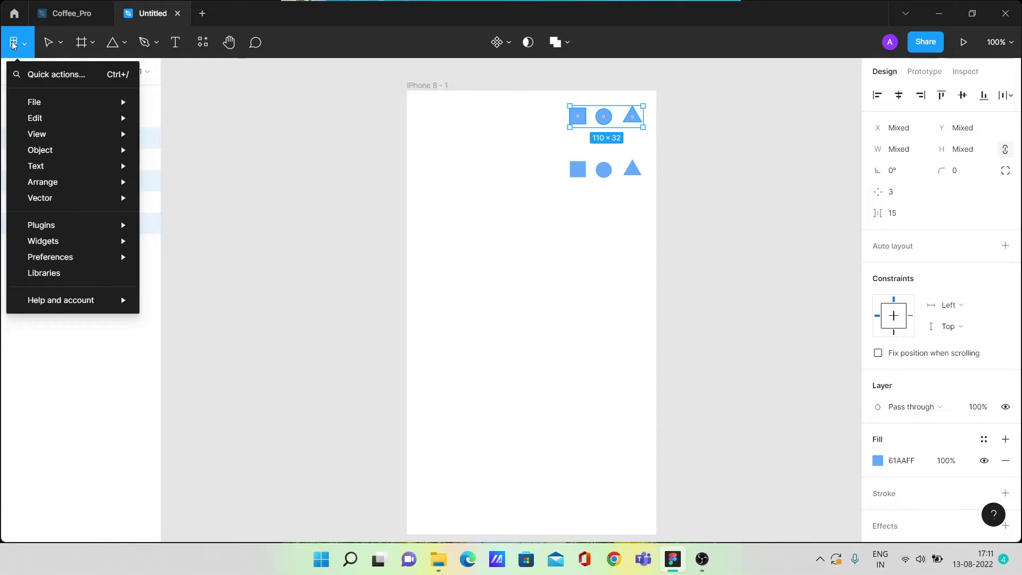
mouse_move(76, 154)
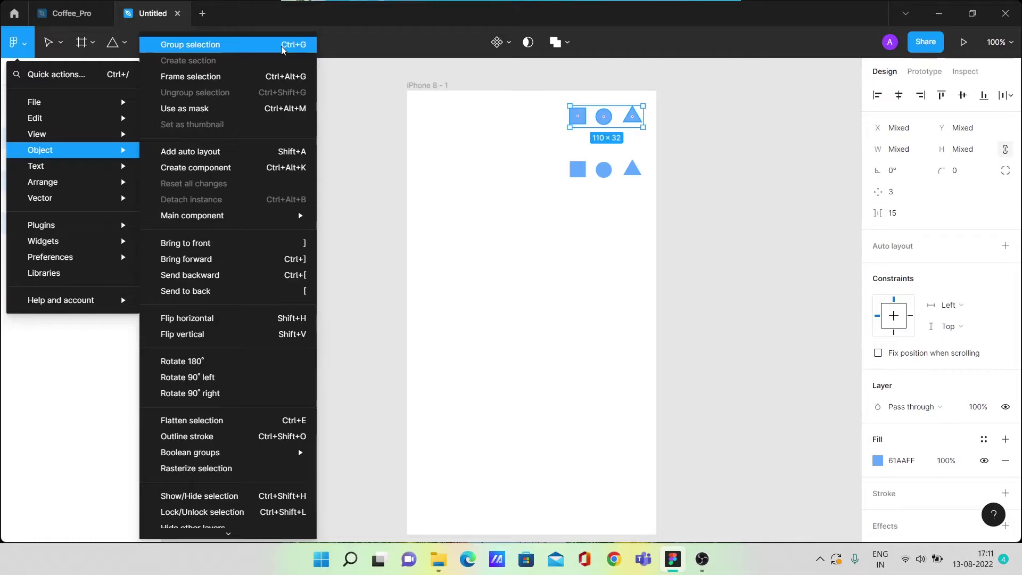
left_click(590, 118)
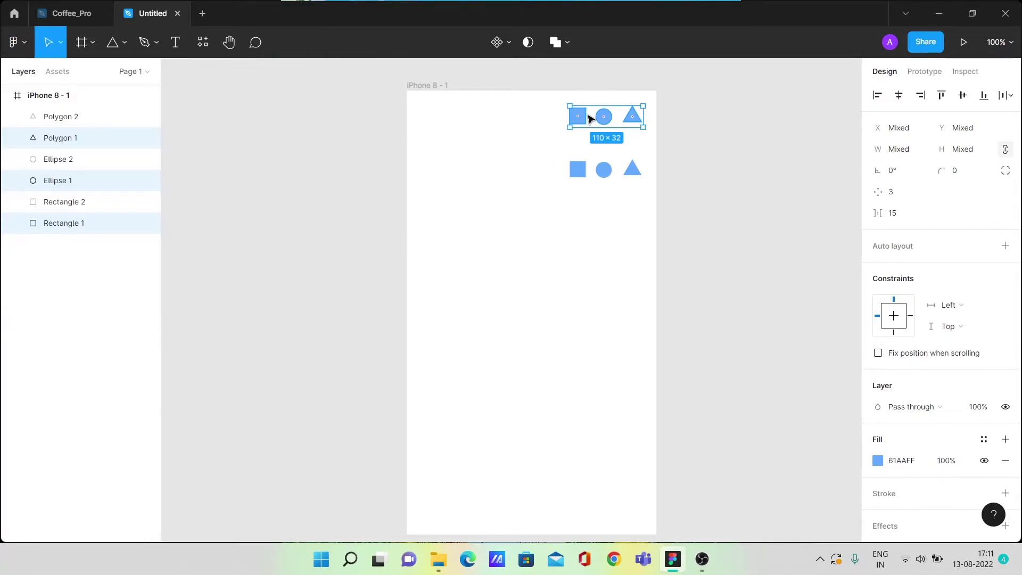
right_click(589, 118)
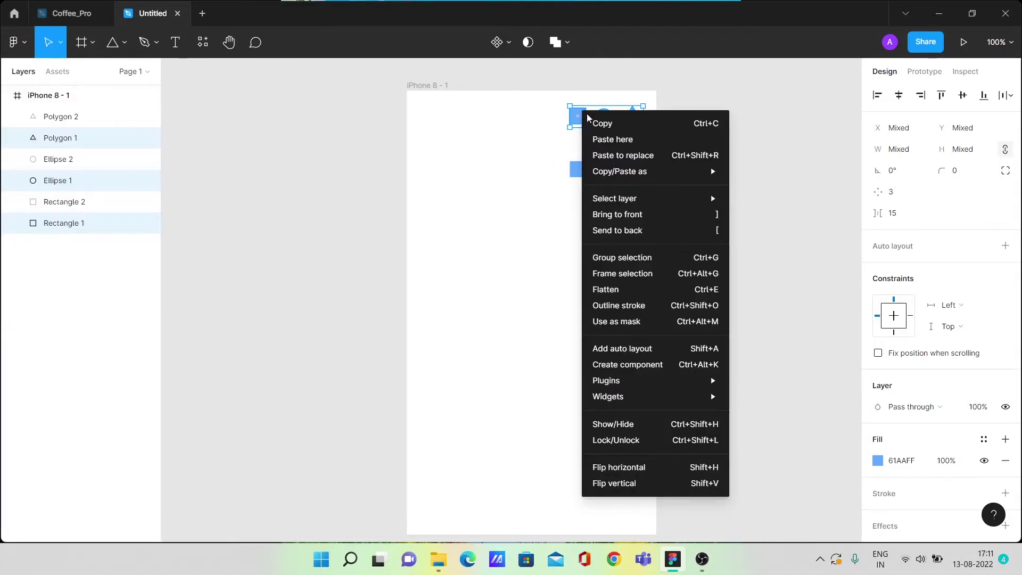
left_click(614, 258)
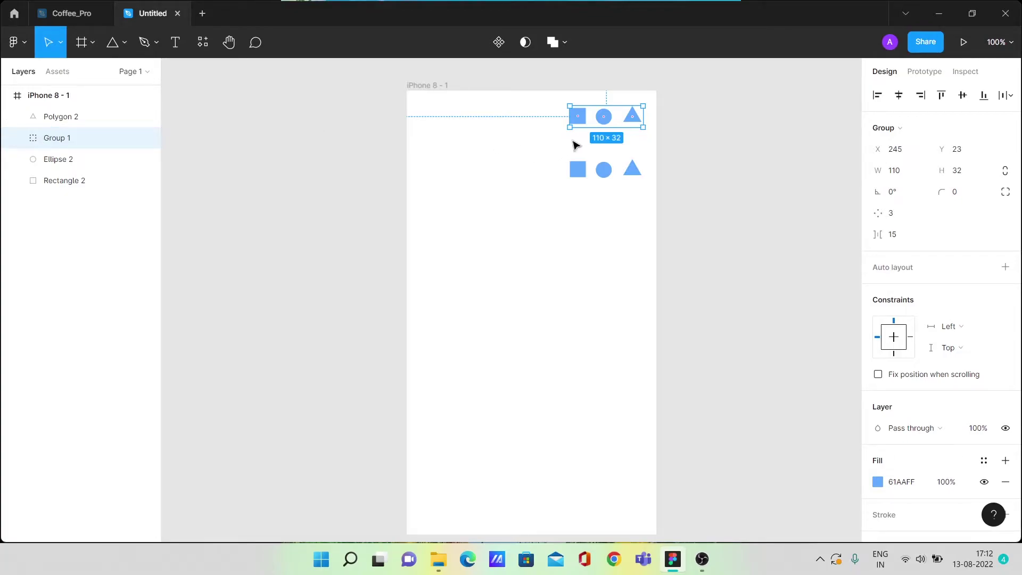
Wrap the square, circle and triangle of the lower row in a frame using Frame selection
left_click_drag(565, 150, 650, 181)
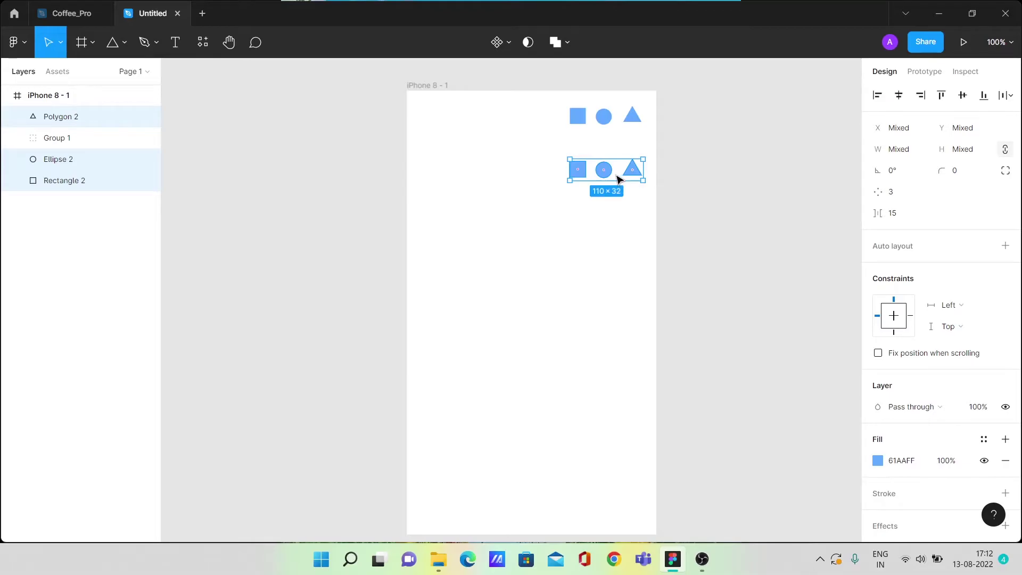
left_click(10, 51)
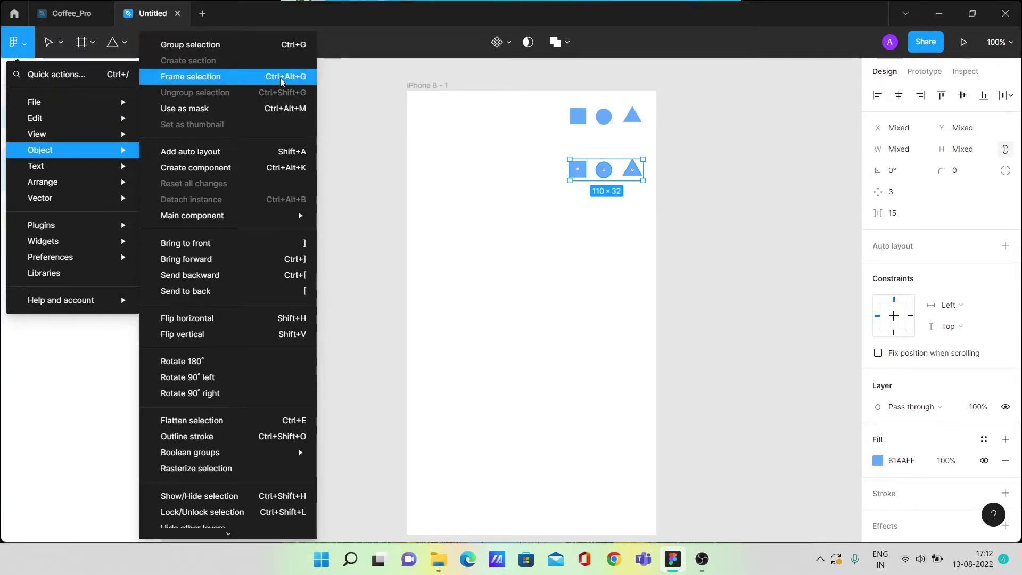
left_click(591, 174)
right_click(591, 174)
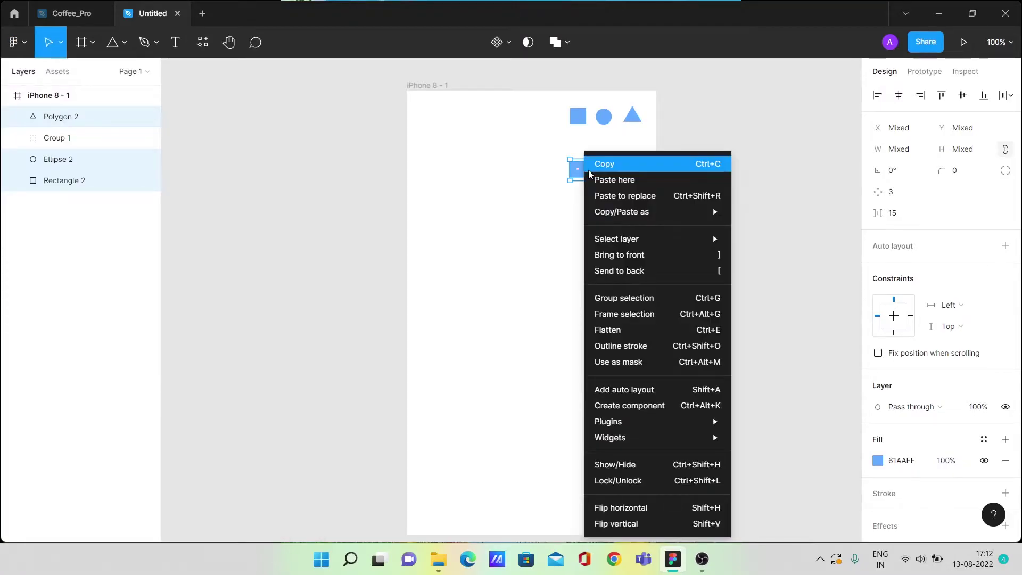
left_click(630, 314)
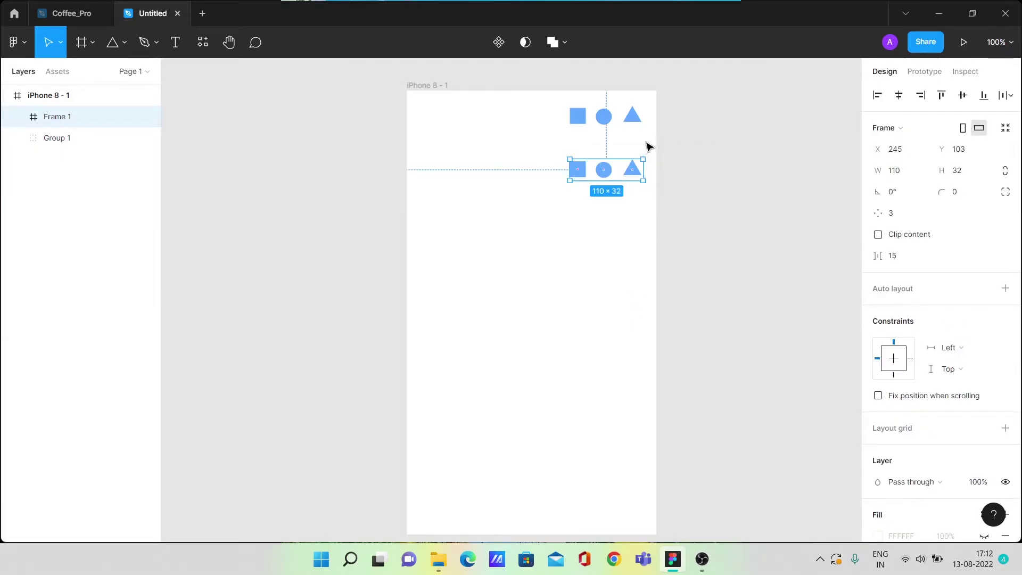
Compare the properties and layer entries of the grouped upper row, the framed lower row and the phone frame
left_click(630, 150)
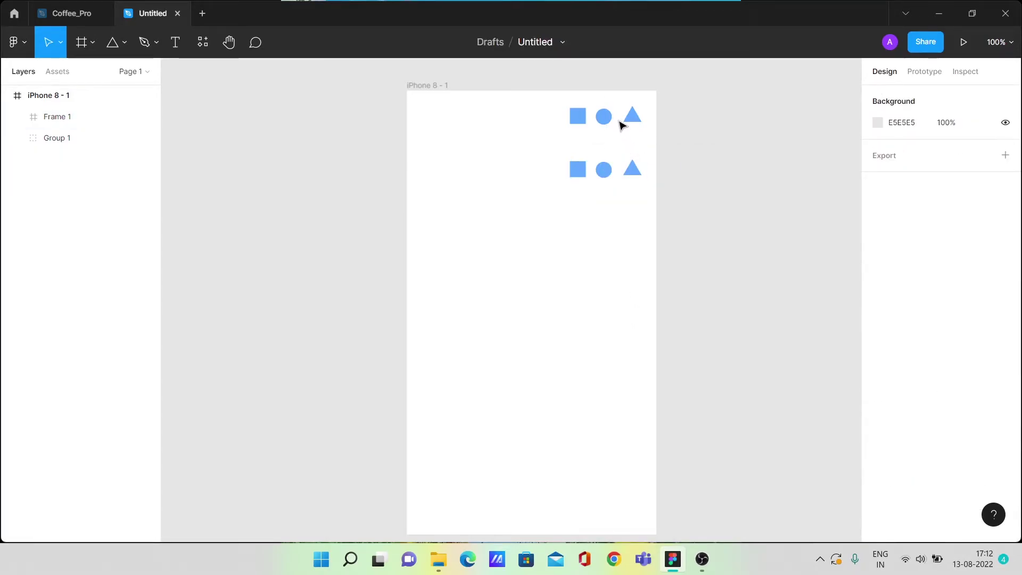
left_click(618, 121)
left_click(610, 168)
left_click(616, 115)
left_click(610, 174)
left_click(606, 115)
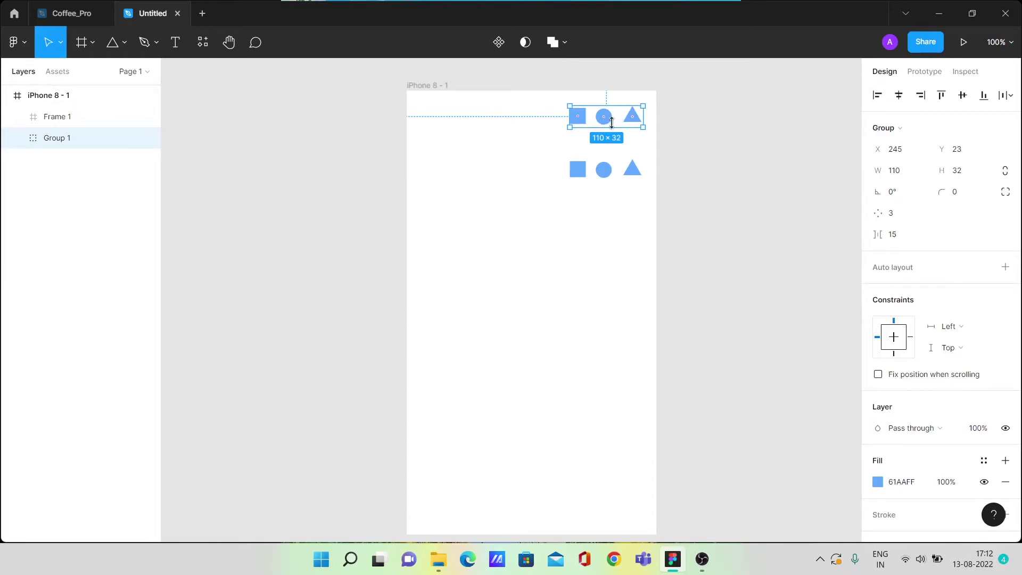
left_click(627, 176)
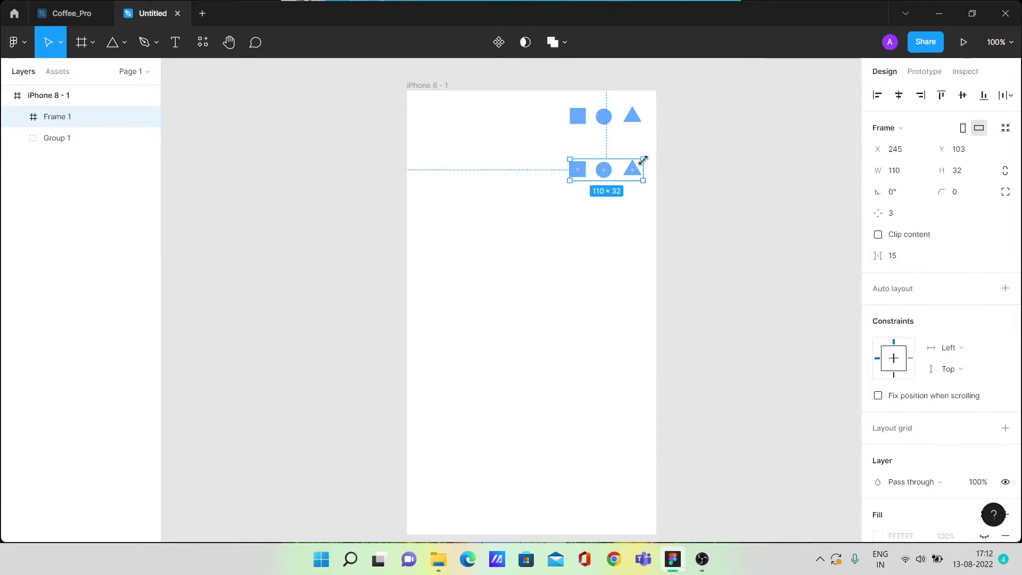
left_click(605, 116)
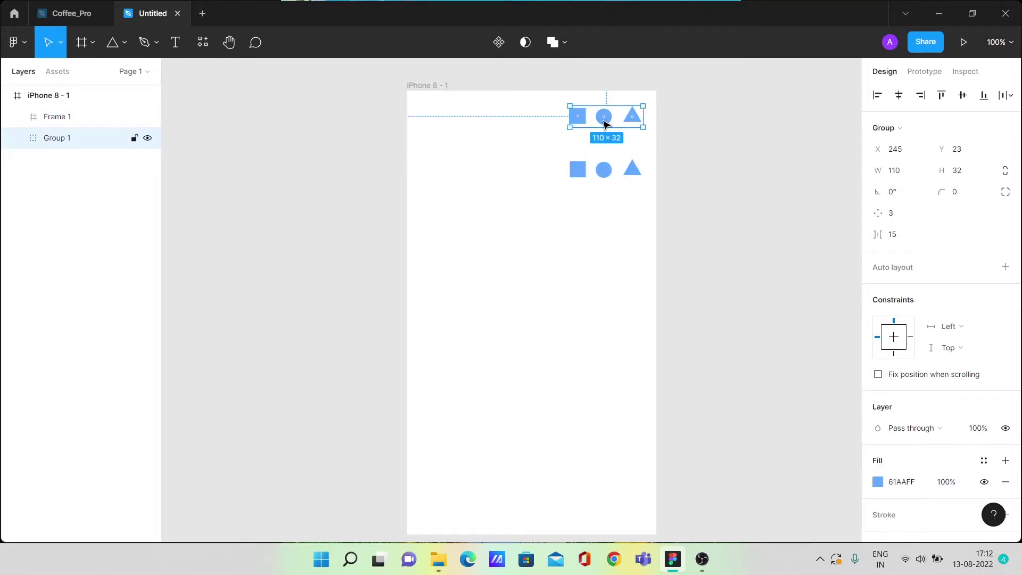
left_click(605, 170)
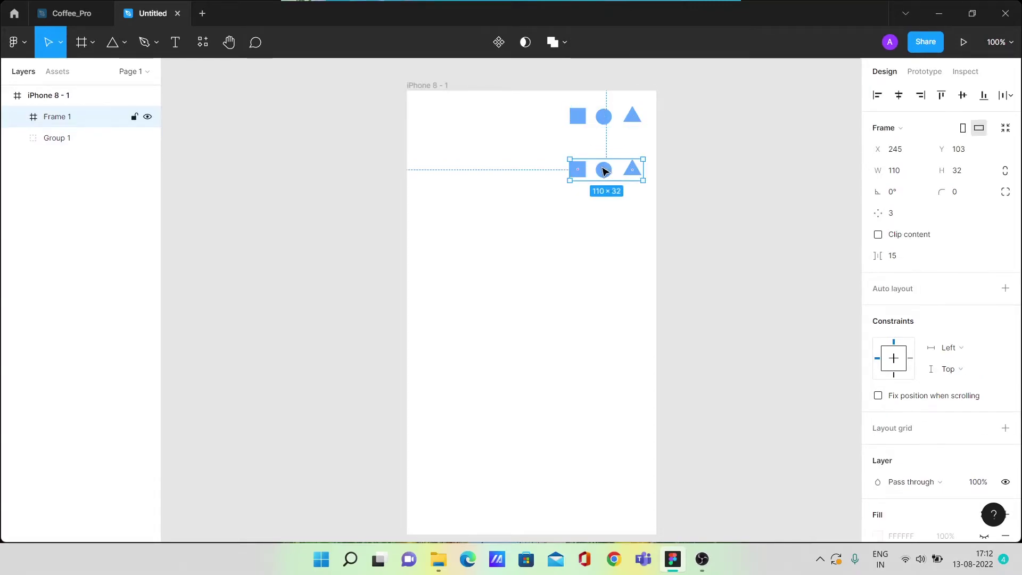
left_click(603, 115)
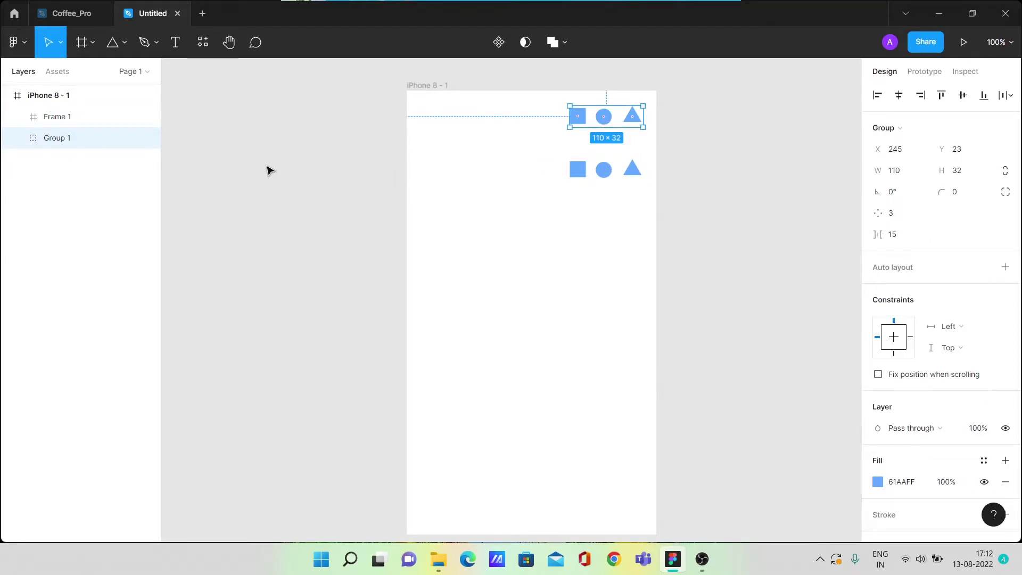
left_click(33, 105)
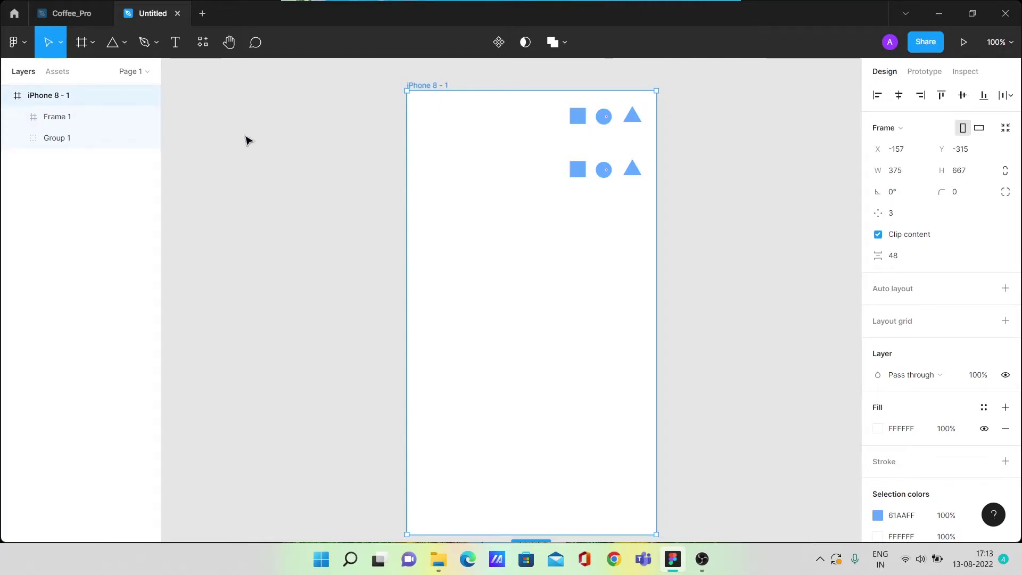
left_click(109, 121)
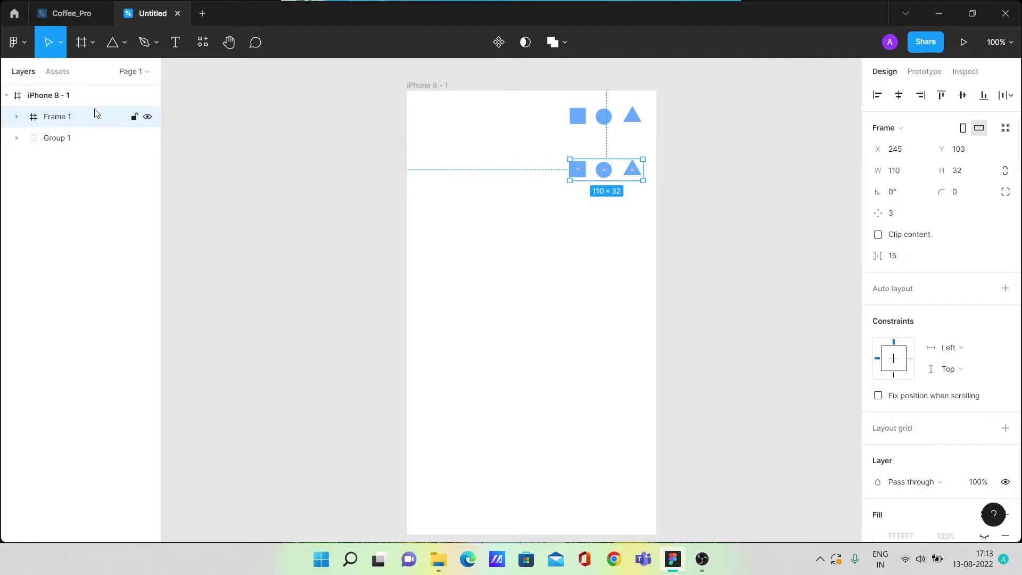
Expand the group of the upper row in the layer list and examine its individual shapes
left_click(575, 115)
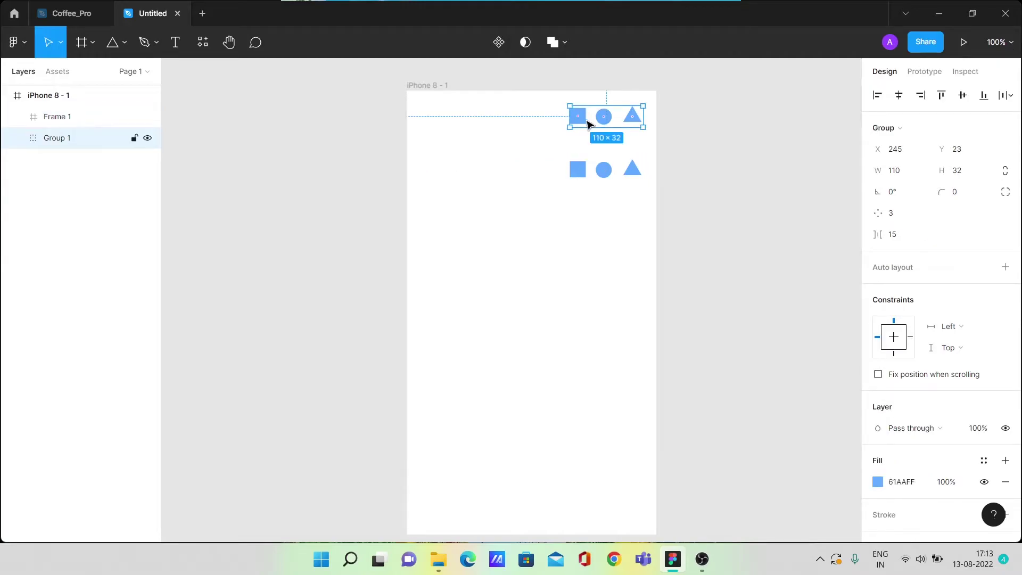
left_click(17, 141)
left_click(17, 139)
left_click(17, 140)
left_click(64, 155)
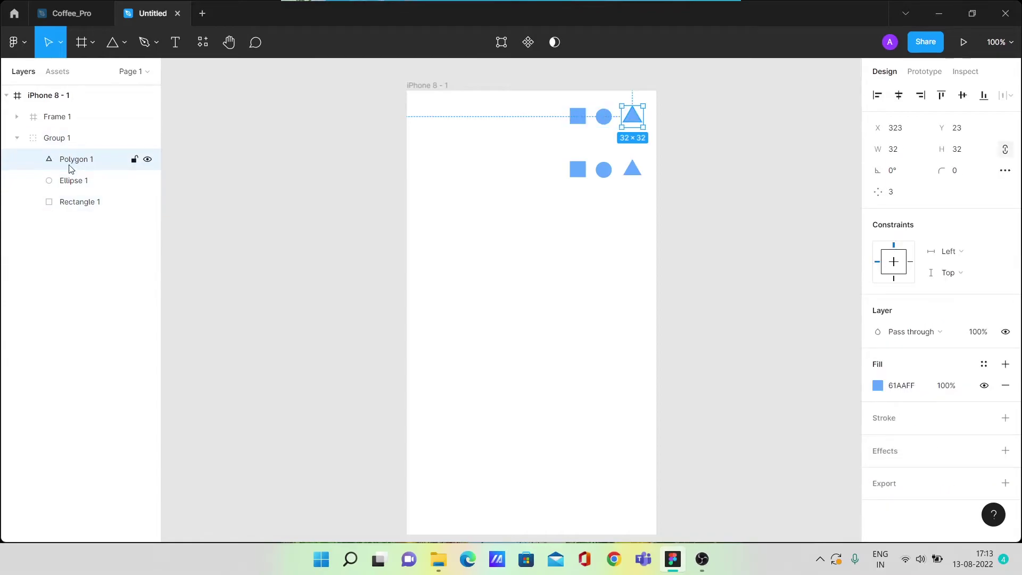
left_click(75, 183)
Try moving the square out of the grouped upper row and undo the move
left_click(77, 202)
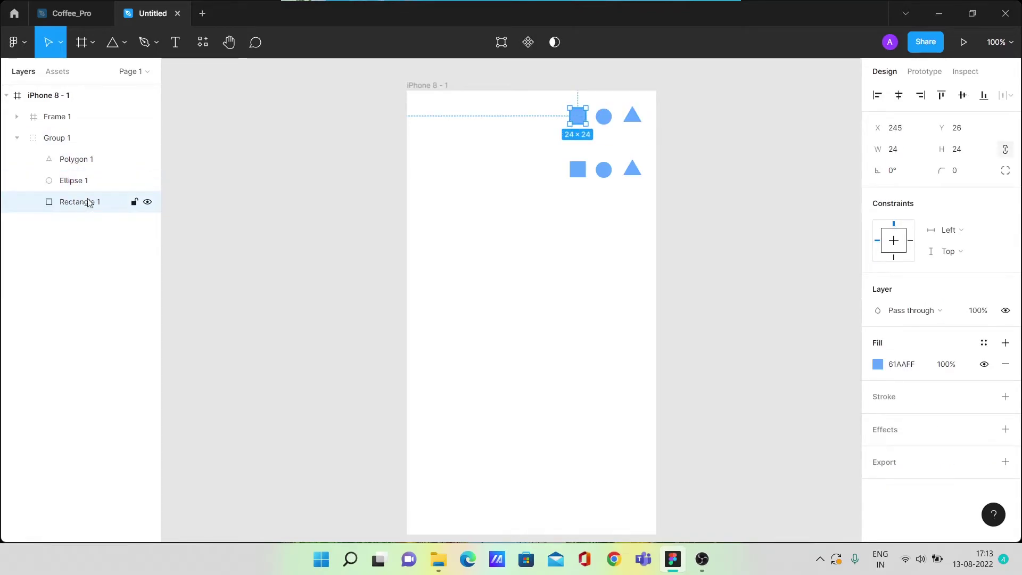
left_click_drag(585, 110, 613, 77)
key("ctrl+z")
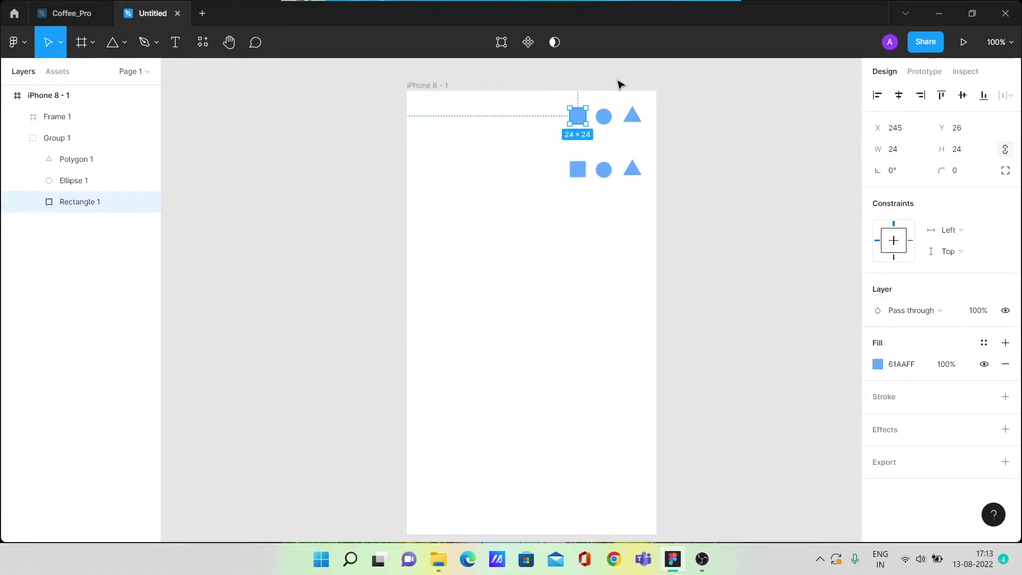
Examine how individual shapes are selected inside the framed lower row compared with the grouped upper row
left_click(590, 169)
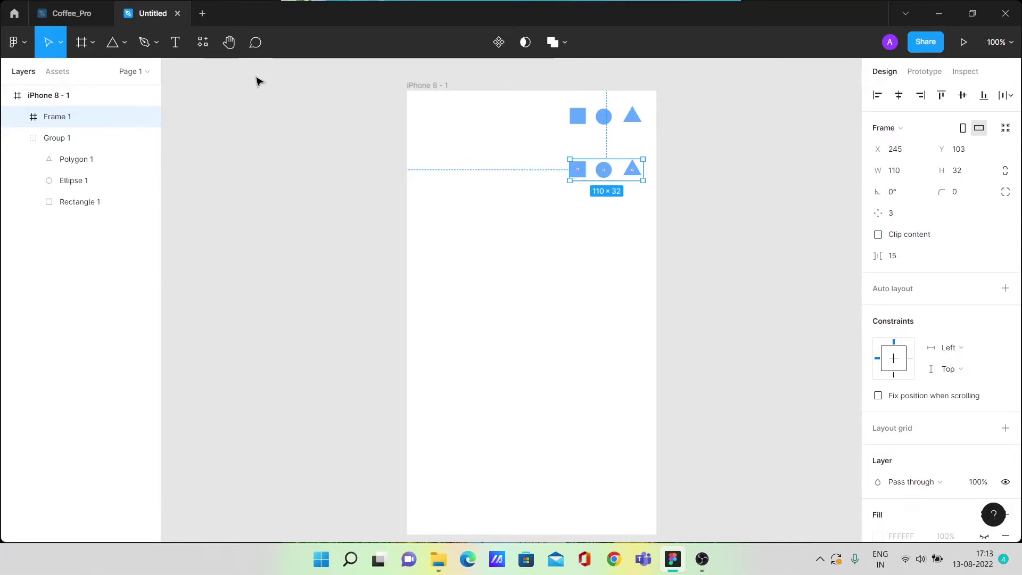
left_click(612, 173)
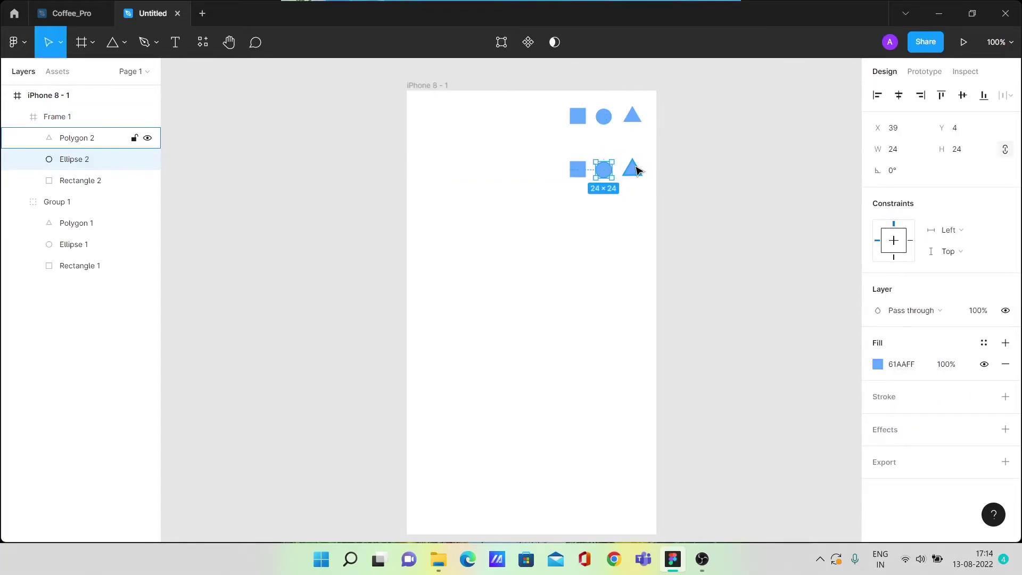
left_click(633, 116)
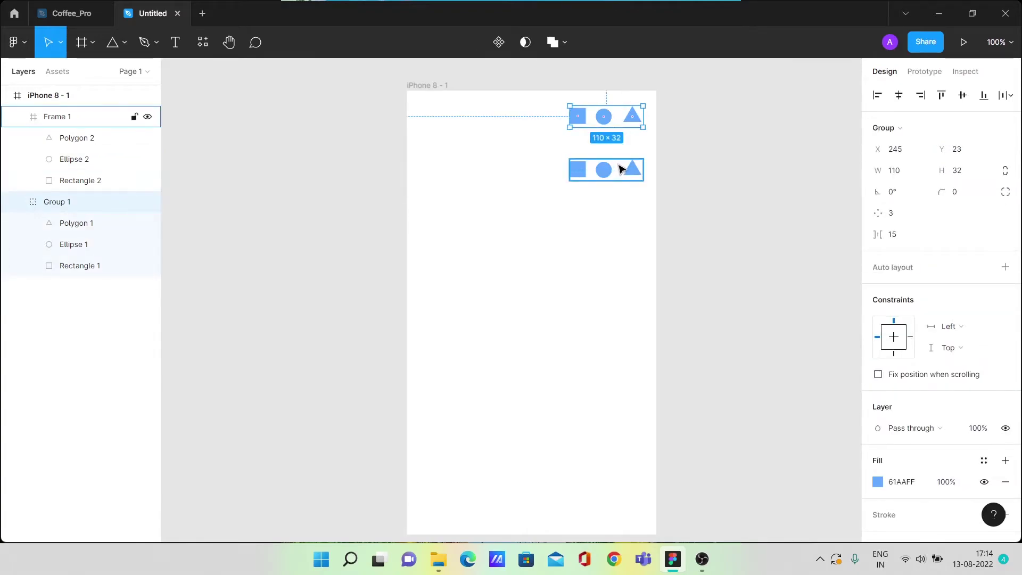
key("Escape")
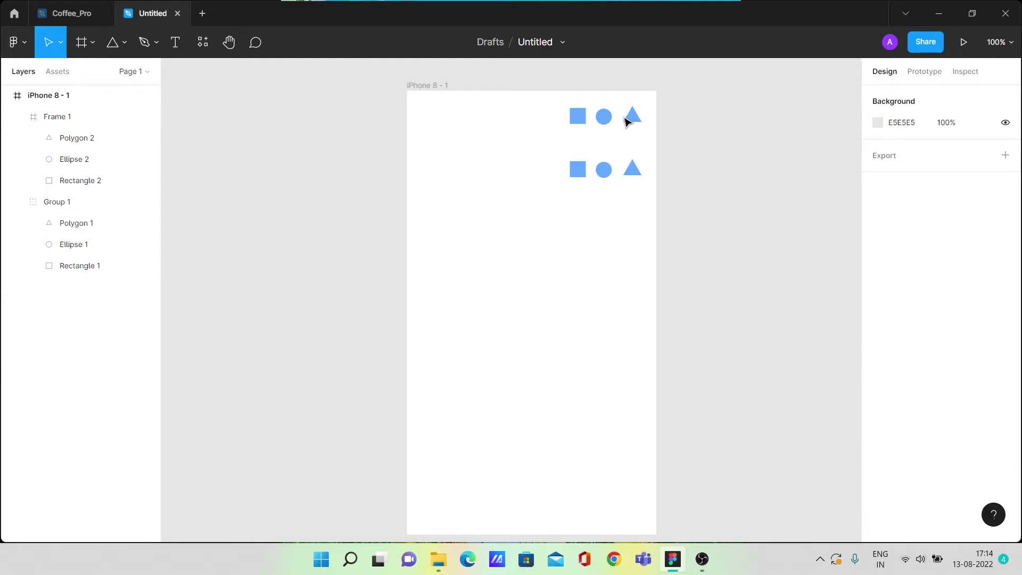
double_click(627, 123)
left_click(687, 132)
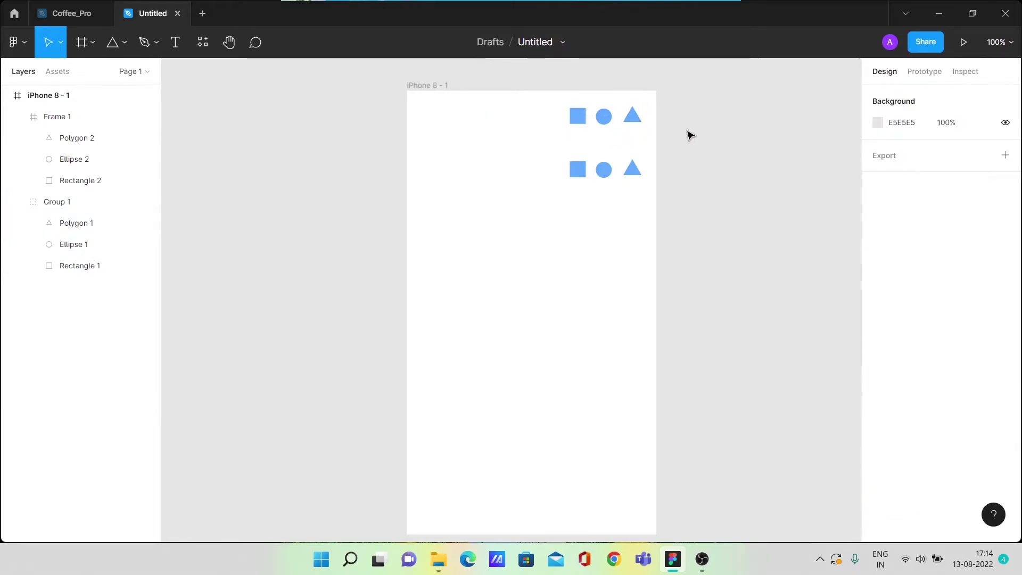
double_click(636, 170)
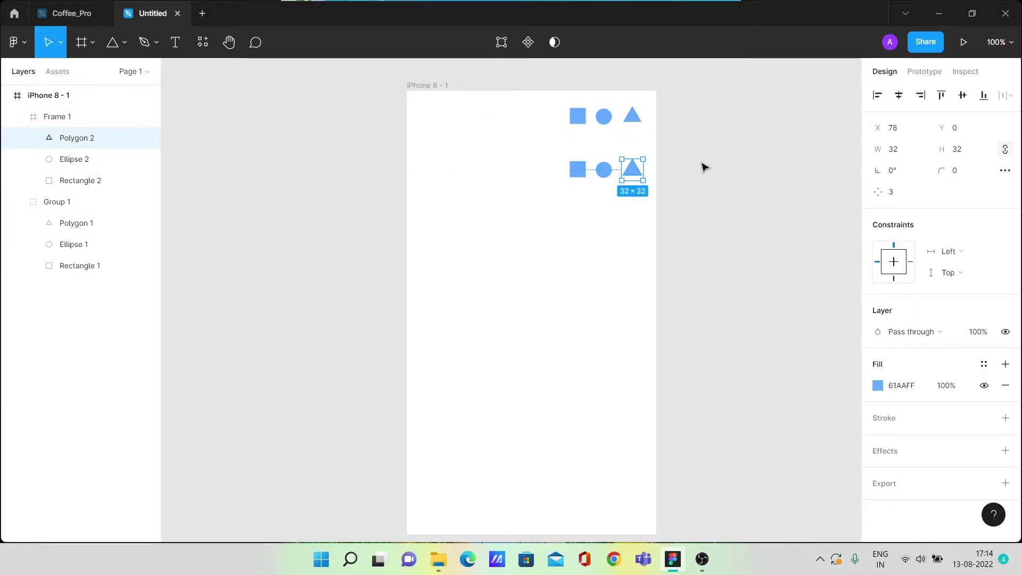
left_click(673, 228)
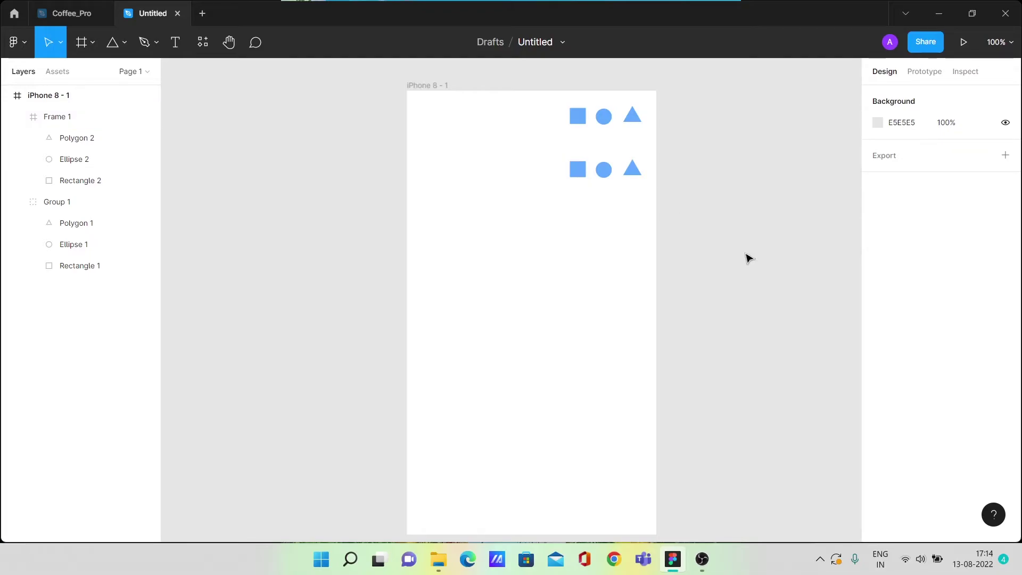
Compare the selection properties of the grouped upper row and the framed lower row once more
left_click(609, 123)
left_click(612, 161)
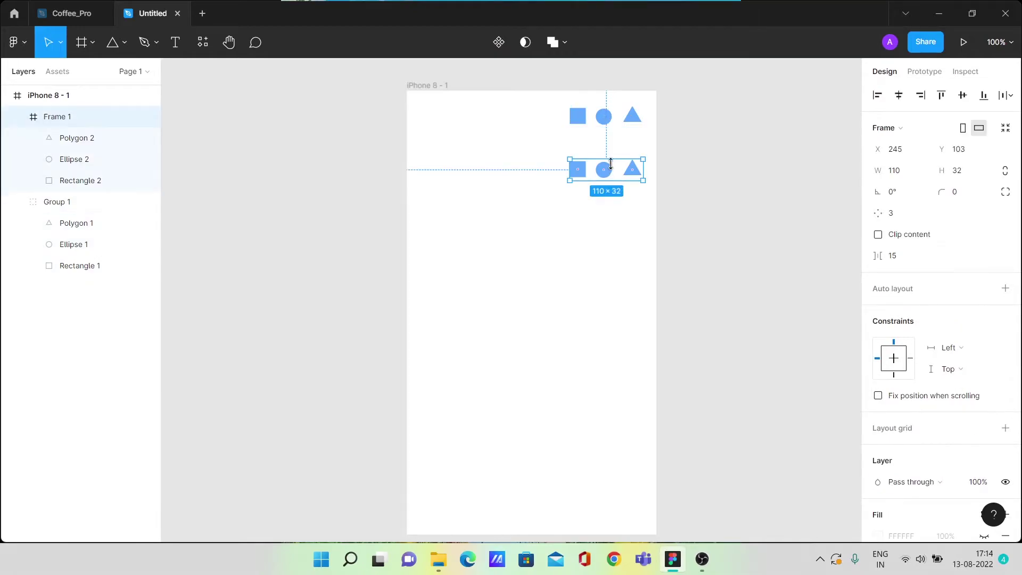
left_click(618, 108)
left_click(607, 117)
left_click(607, 164)
Delete the triangle, circle and square from the grouped upper row one by one, and check the emptied area for the group
left_click(624, 124)
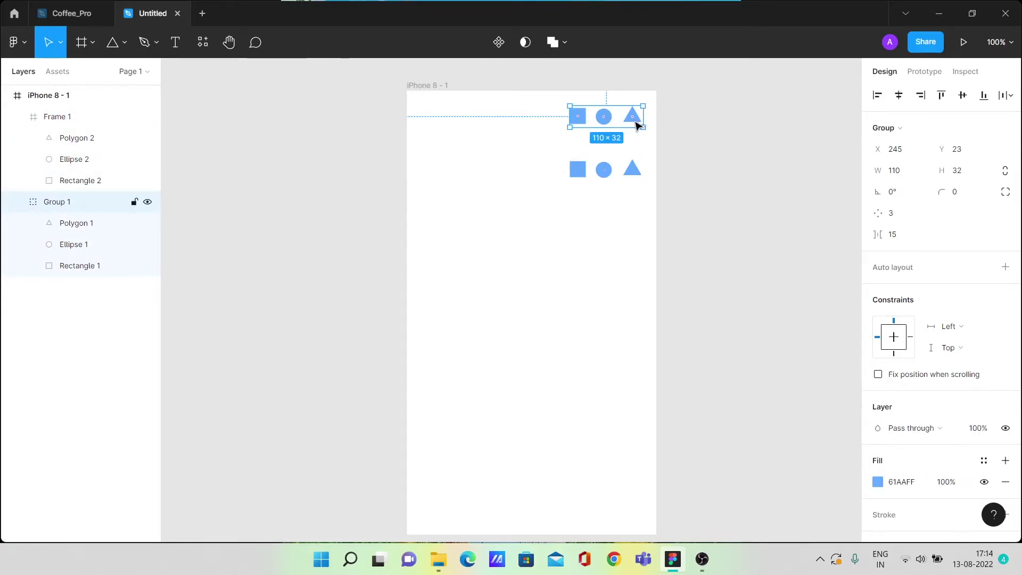
double_click(637, 125)
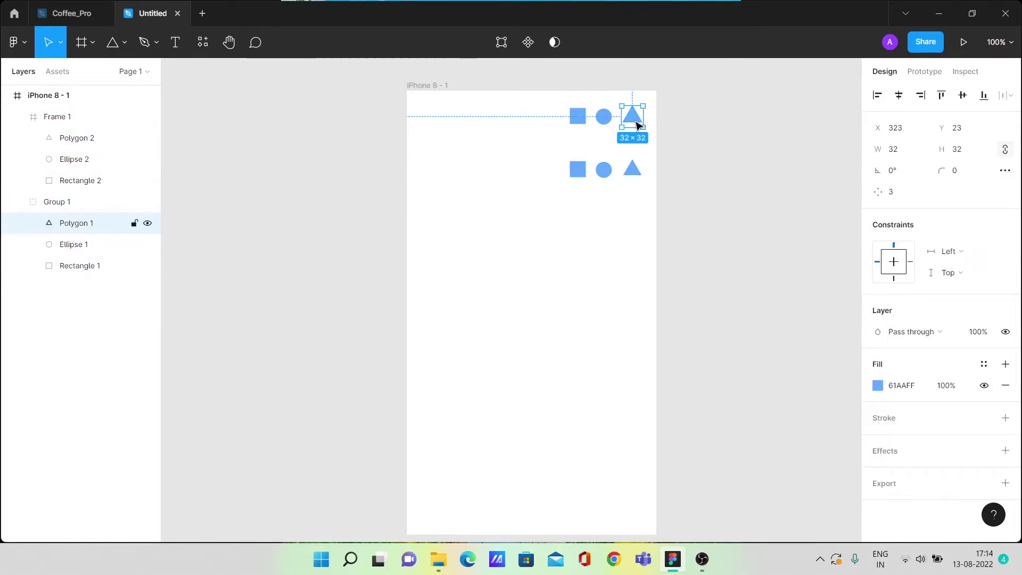
key("Delete")
left_click(605, 116)
double_click(606, 117)
key("Delete")
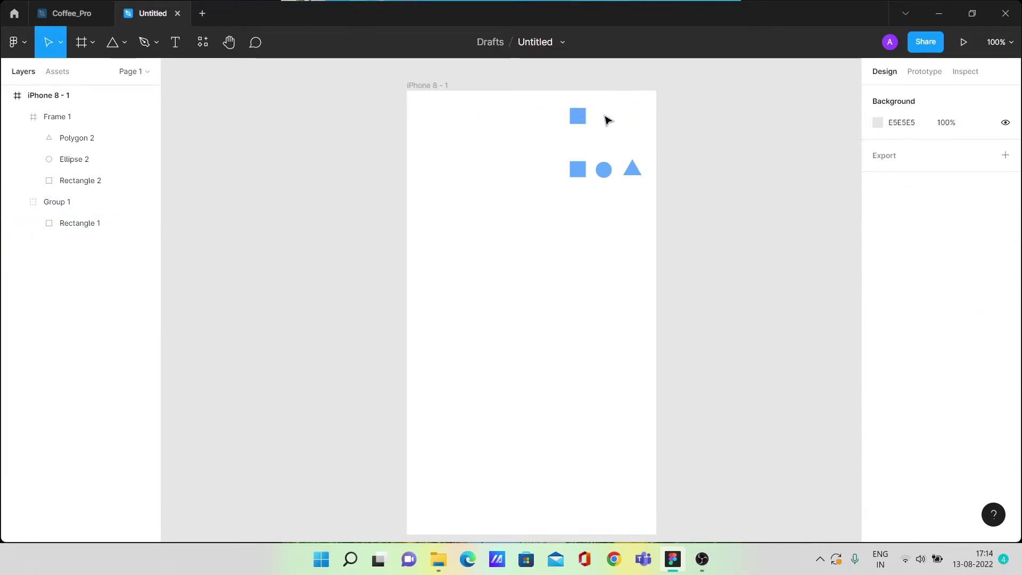
left_click(578, 116)
key("Delete")
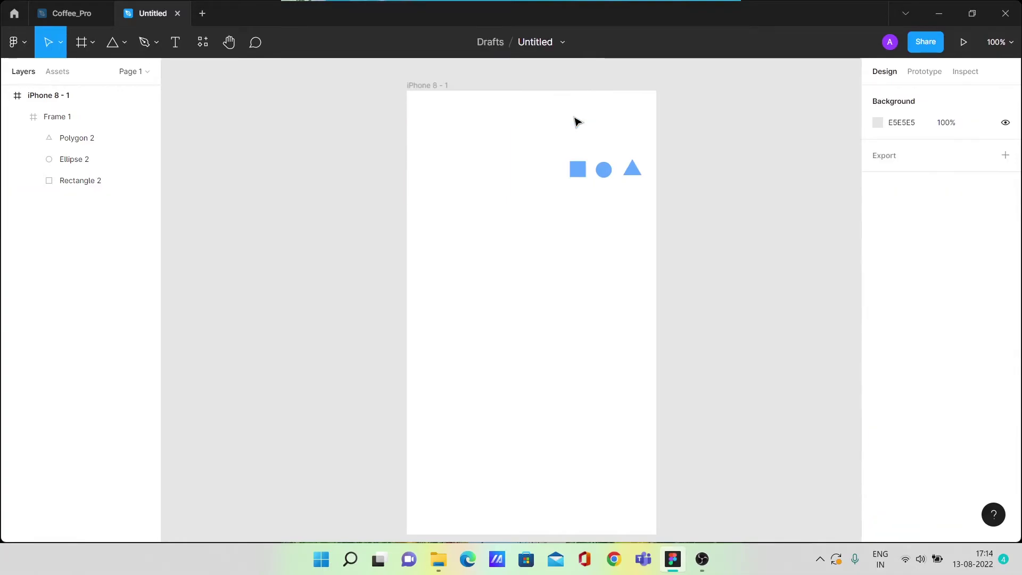
left_click_drag(520, 111, 650, 150)
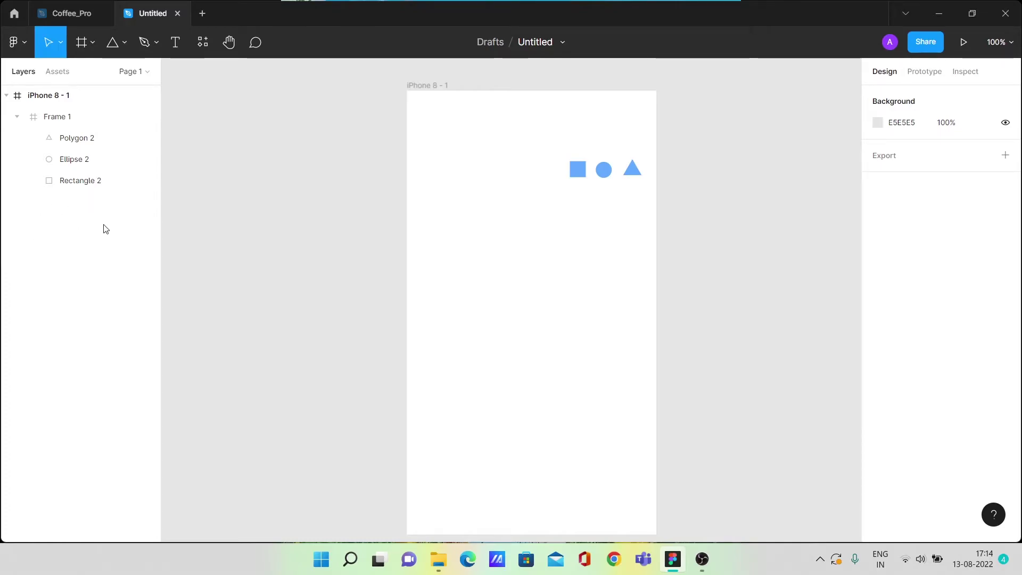
Undo the deletions of the shapes in the grouped upper row
key("ctrl+z")
key("ctrl+z")
key("ctrl+z")
key("ctrl+z")
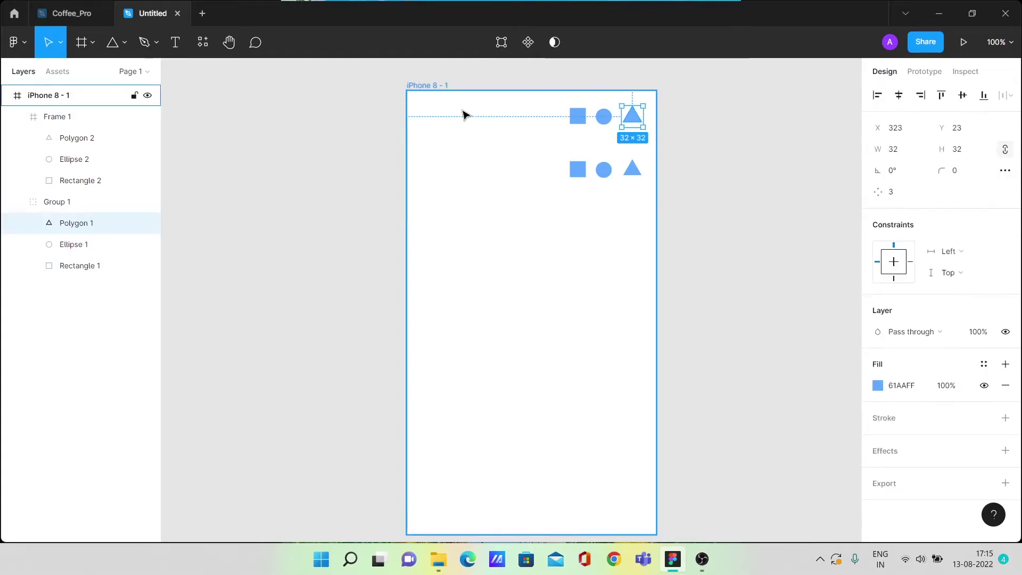
Delete the triangle, circle and square from the framed lower row one by one, and select the emptied frame
left_click(603, 179)
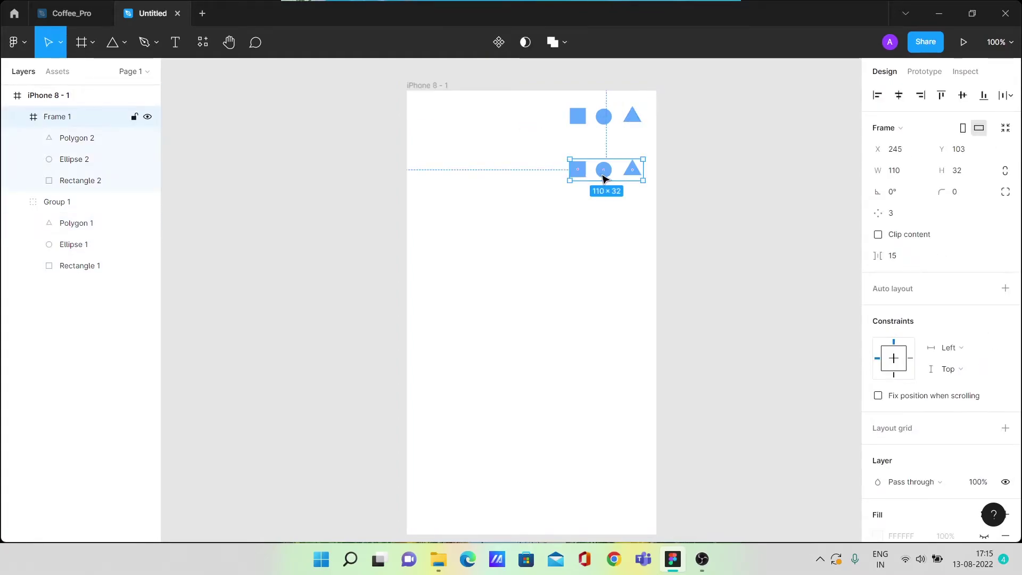
left_click(636, 179)
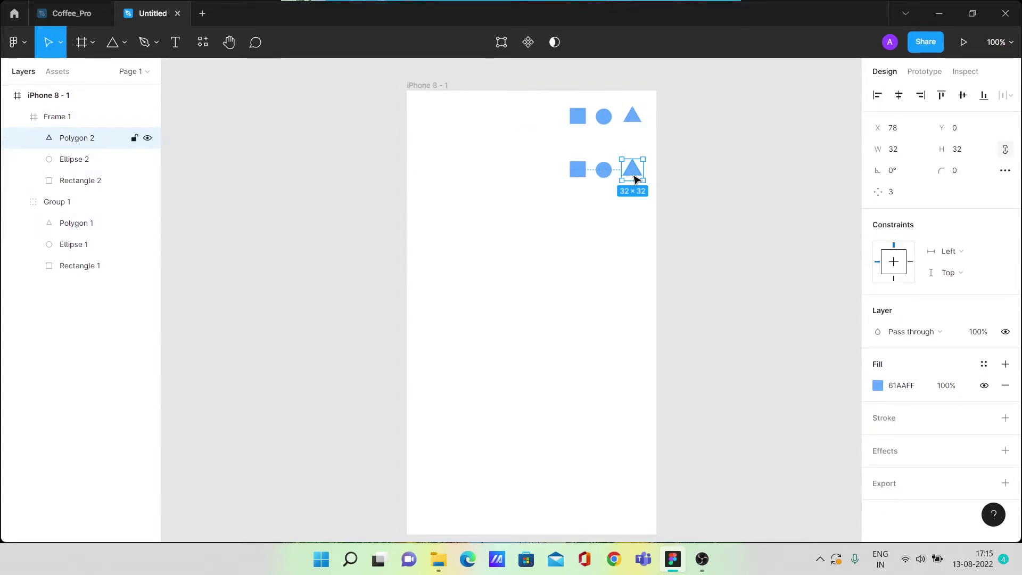
key("Delete")
left_click(612, 174)
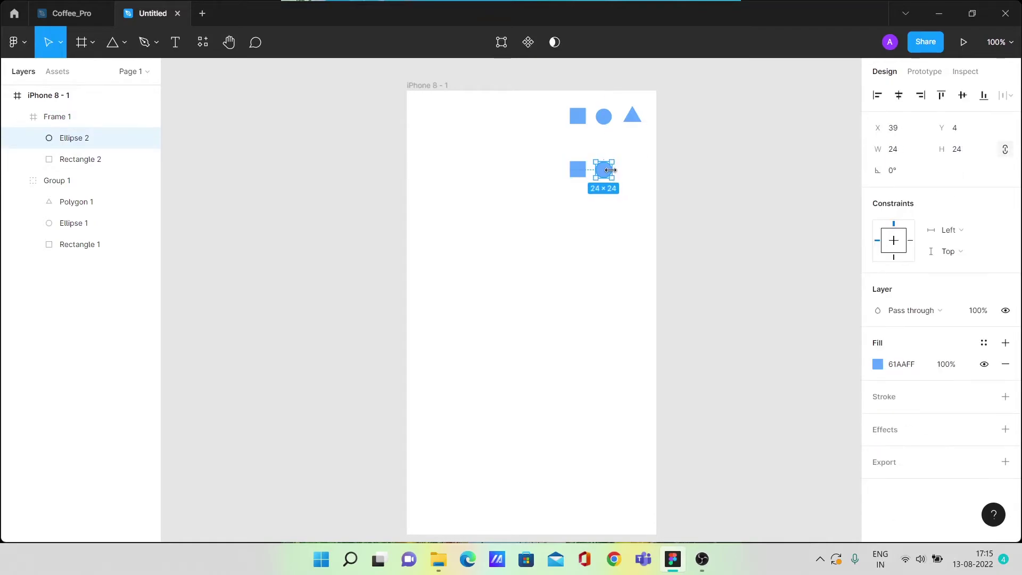
key("Delete")
left_click(579, 175)
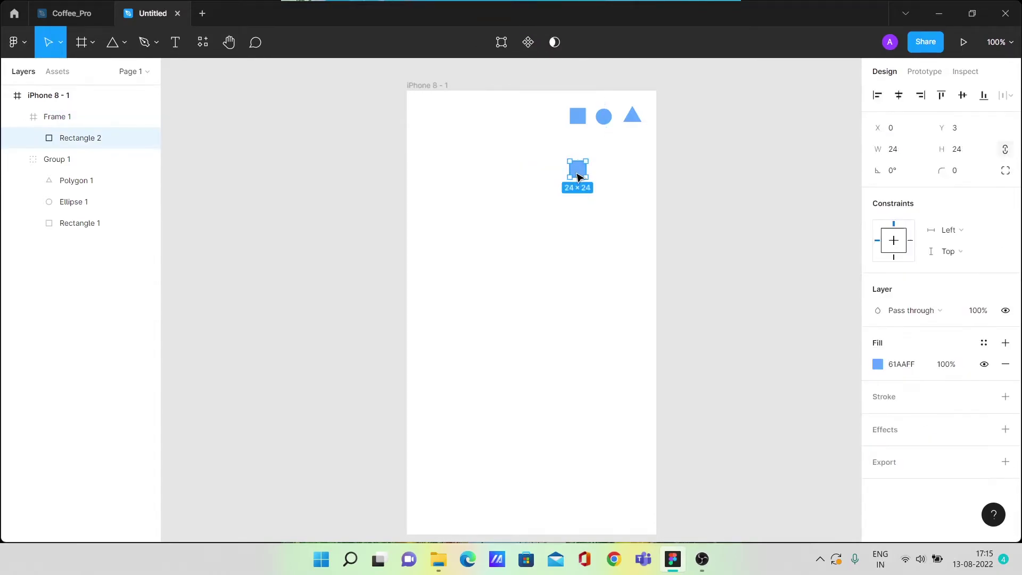
key("Delete")
left_click_drag(600, 170, 646, 187)
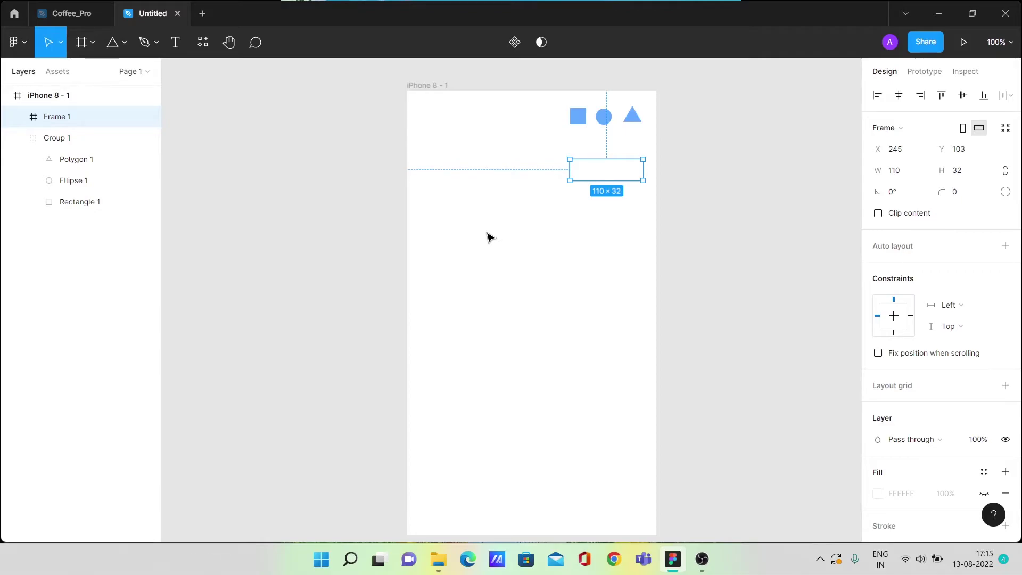
Undo the deletions of the shapes in the framed lower row
key("ctrl+z")
key("ctrl+z")
key("ctrl+z")
key("ctrl+z")
key("ctrl+z")
key("ctrl+z")
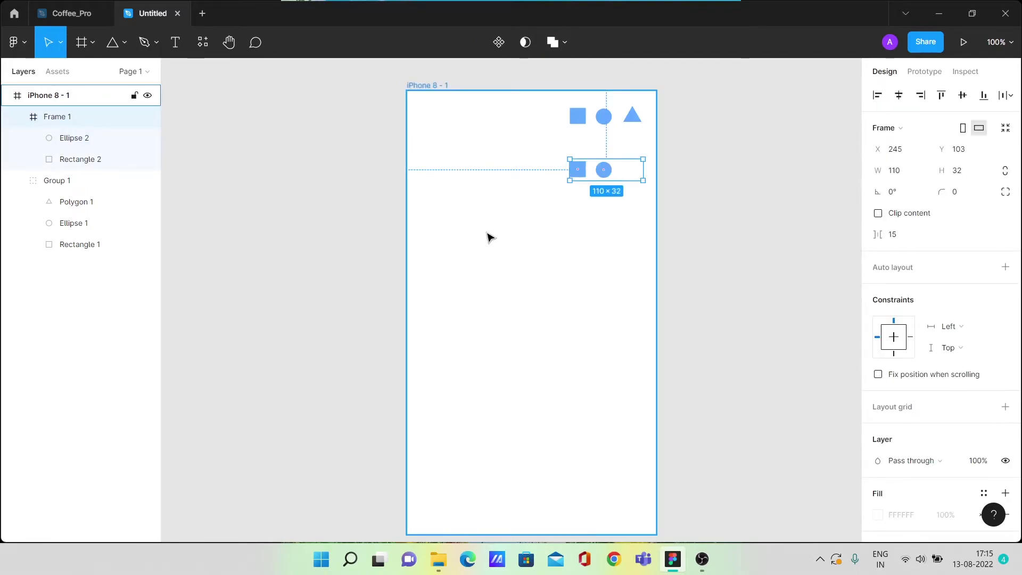
key("ctrl+z")
key("ctrl+z")
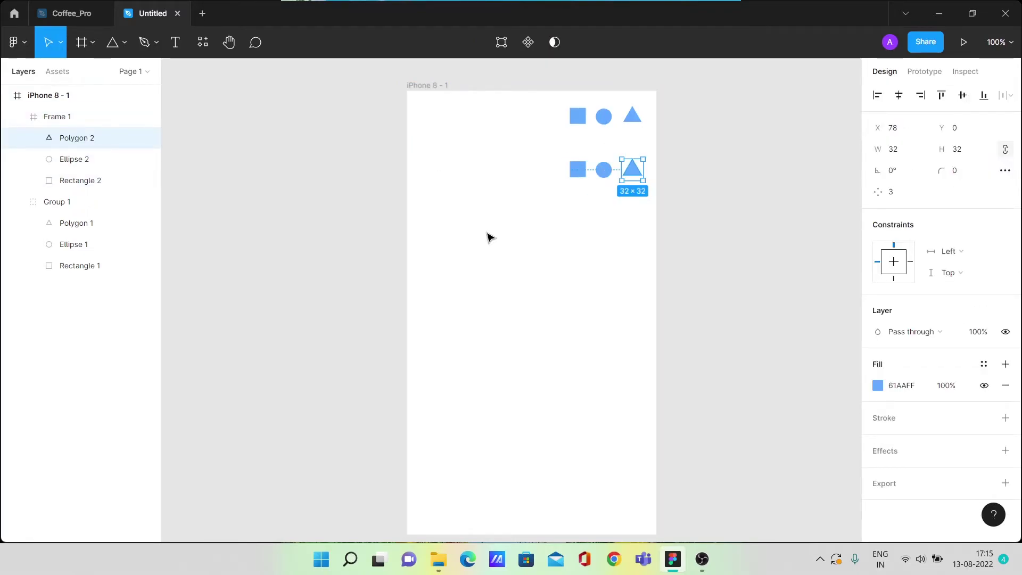
Narrow the grouped upper row of shapes to a width of 100
left_click(490, 237)
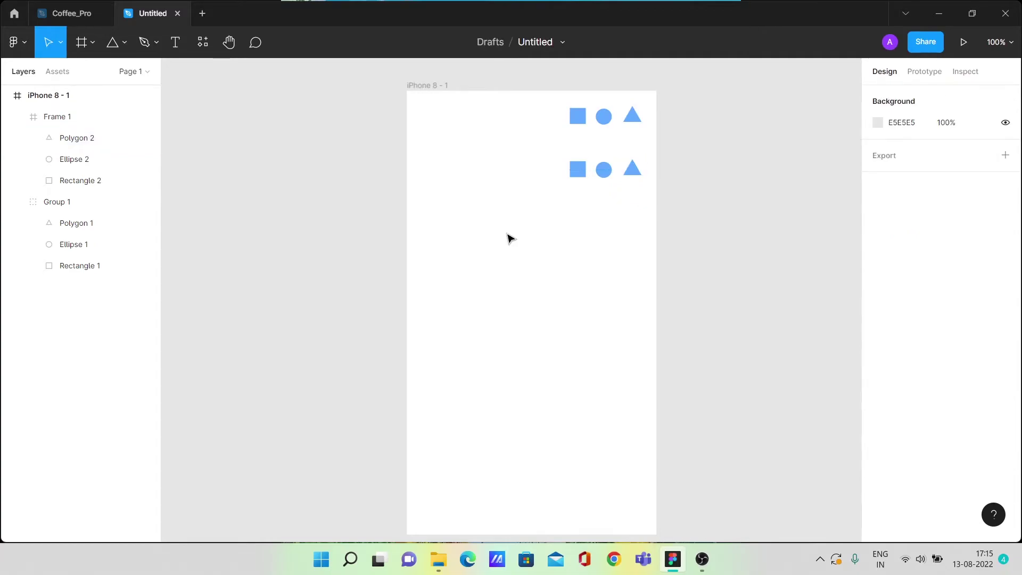
left_click(639, 120)
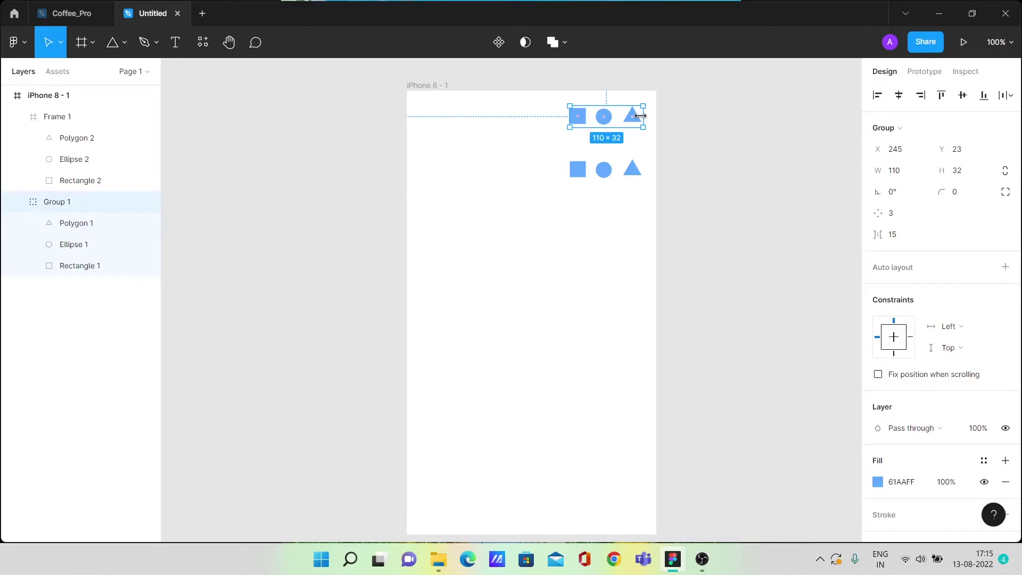
mouse_move(642, 116)
left_mouse_down()
mouse_move(595, 115)
mouse_move(638, 122)
left_mouse_up()
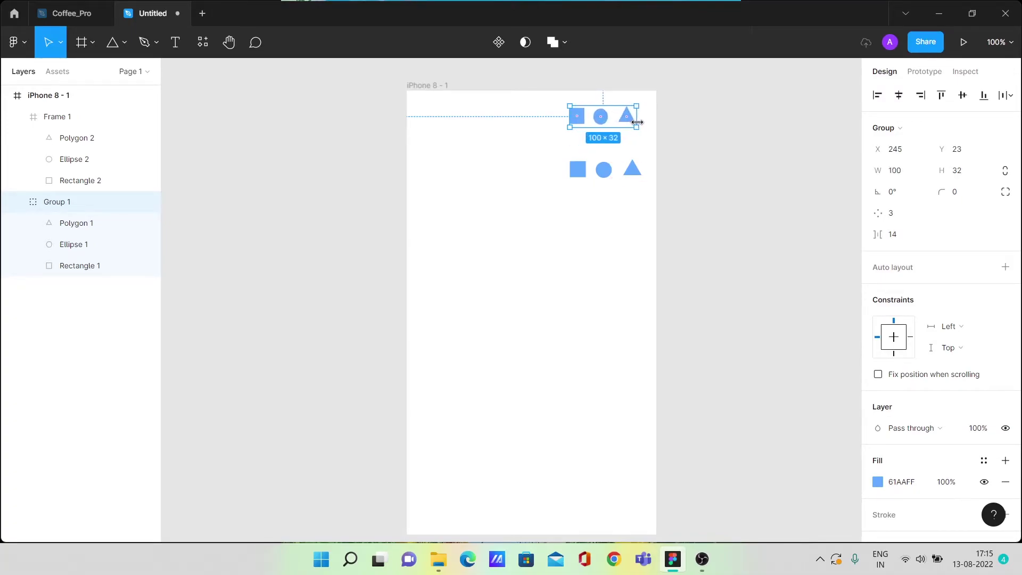
Narrow the framed lower row to a width of 90 and turn on clipping of its content
left_click(630, 169)
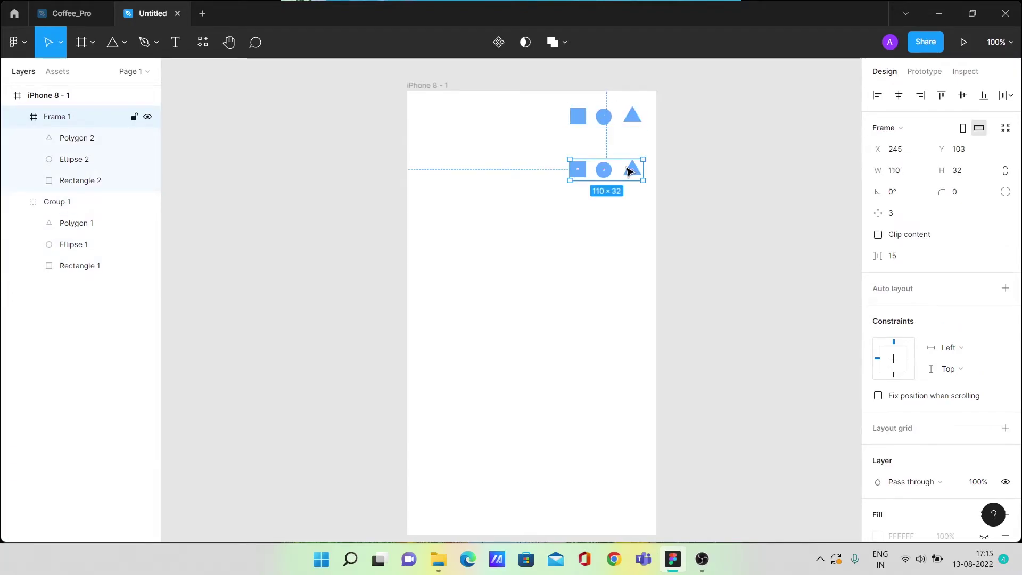
mouse_move(644, 168)
left_mouse_down()
mouse_move(609, 170)
mouse_move(648, 176)
mouse_move(612, 176)
mouse_move(646, 177)
mouse_move(646, 166)
mouse_move(616, 169)
mouse_move(644, 167)
mouse_move(631, 166)
left_mouse_up()
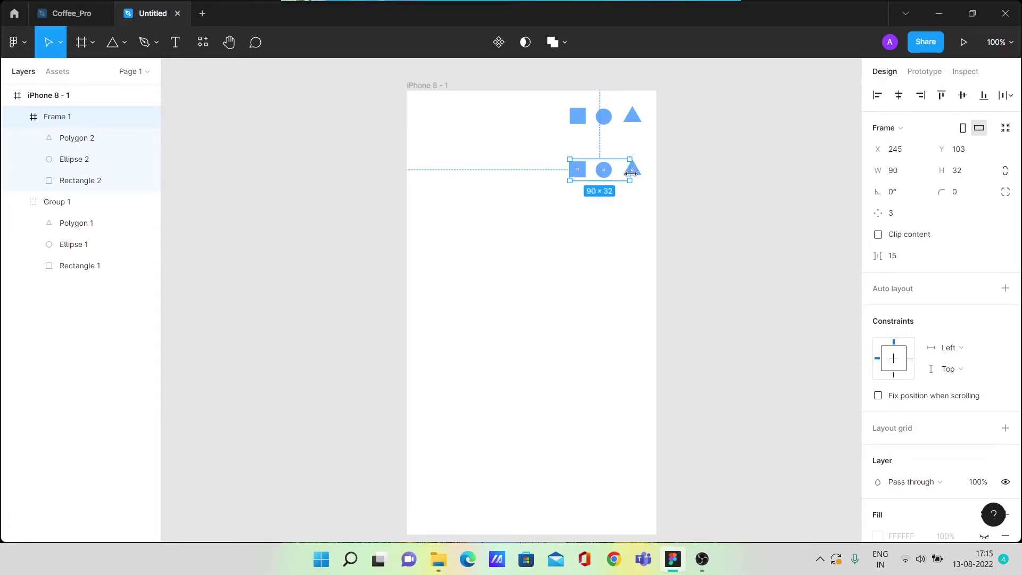
left_click(879, 235)
Switch to the Coffee_Pro file and turn off content clipping for the Coffee Table frame in the first Home_Drinks screen
left_click(67, 18)
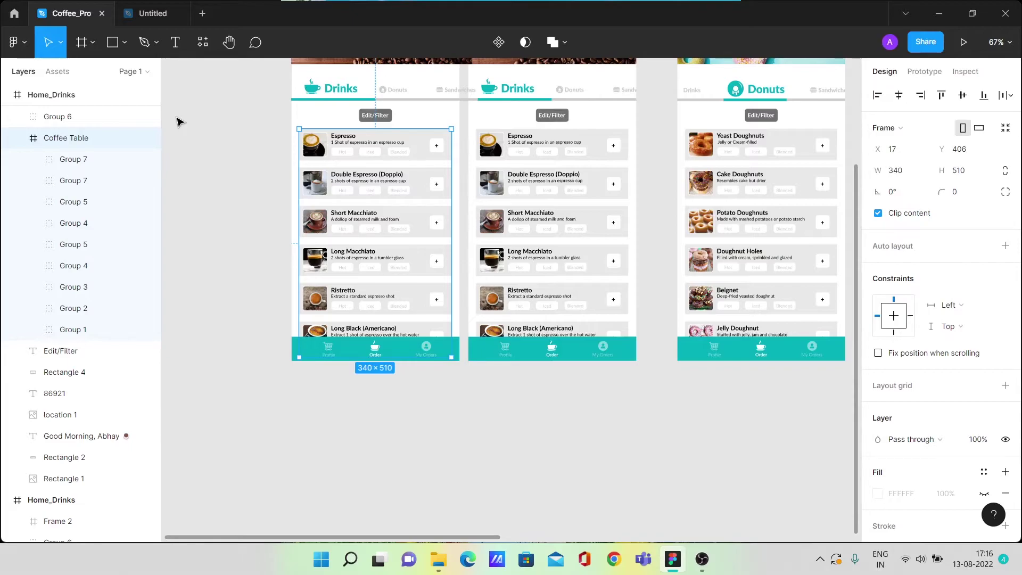
left_click(282, 213)
left_click(328, 190)
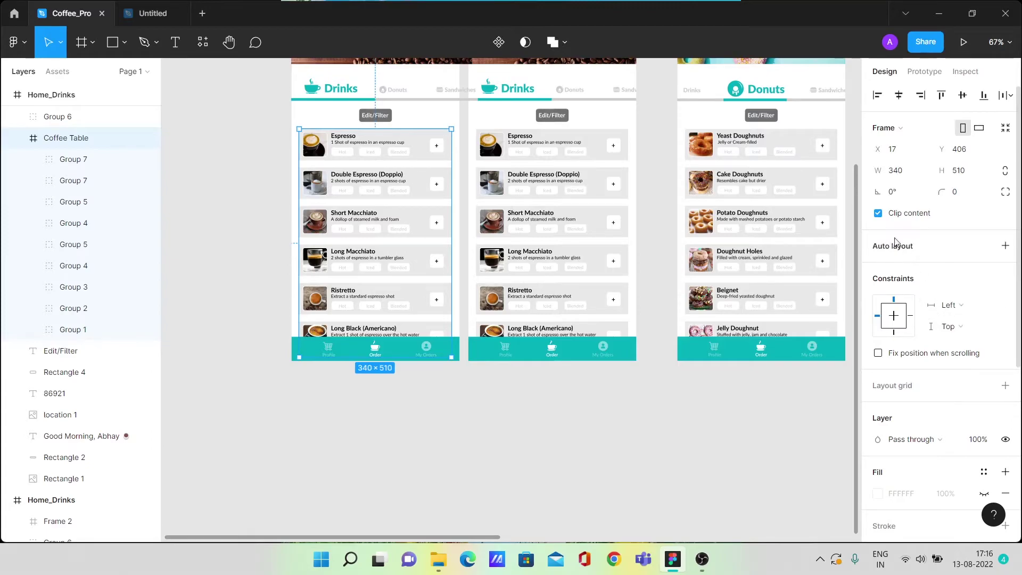
left_click(878, 213)
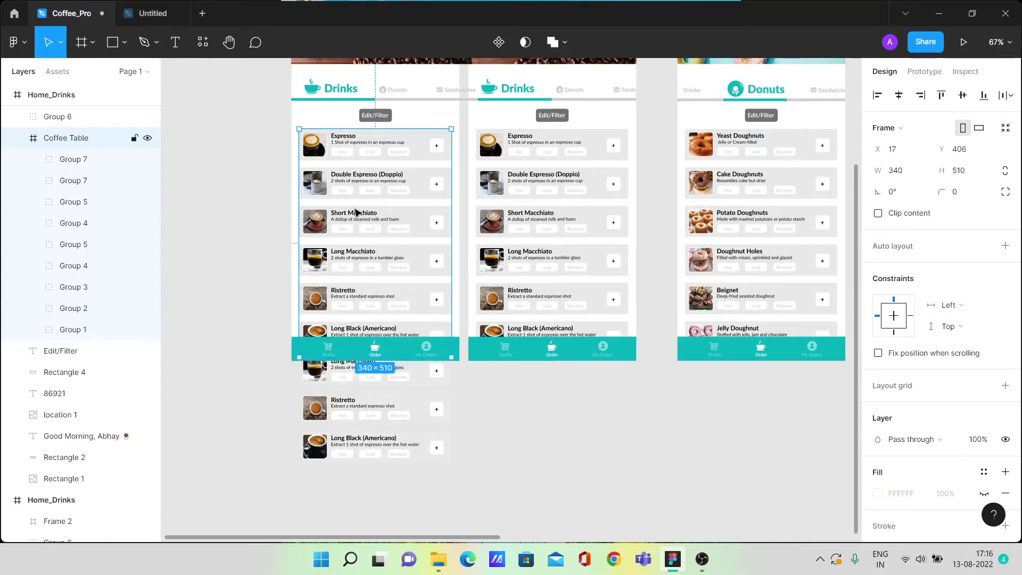
left_click(235, 119)
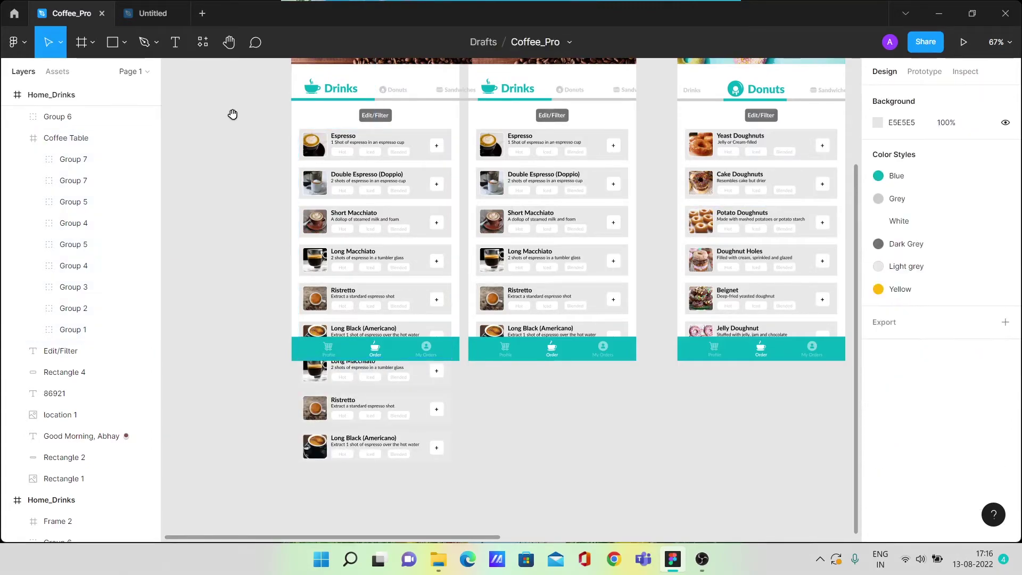
Select the first Home_Drinks screen and examine its layout from the header image down to the drink rows below the navigation bar
scroll(238, 142, "up", 2)
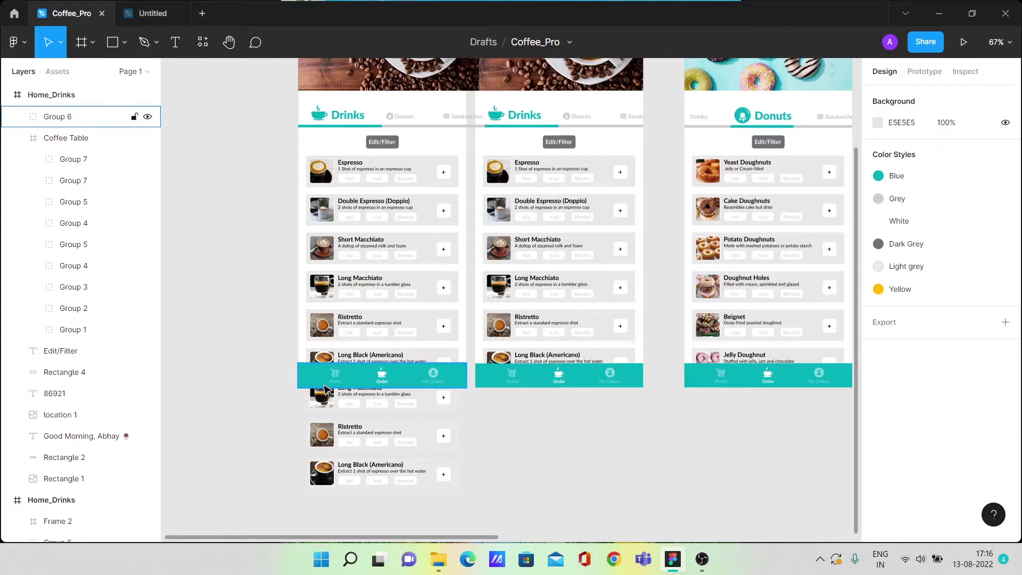
scroll(326, 390, "up", 4)
scroll(327, 390, "left", 1)
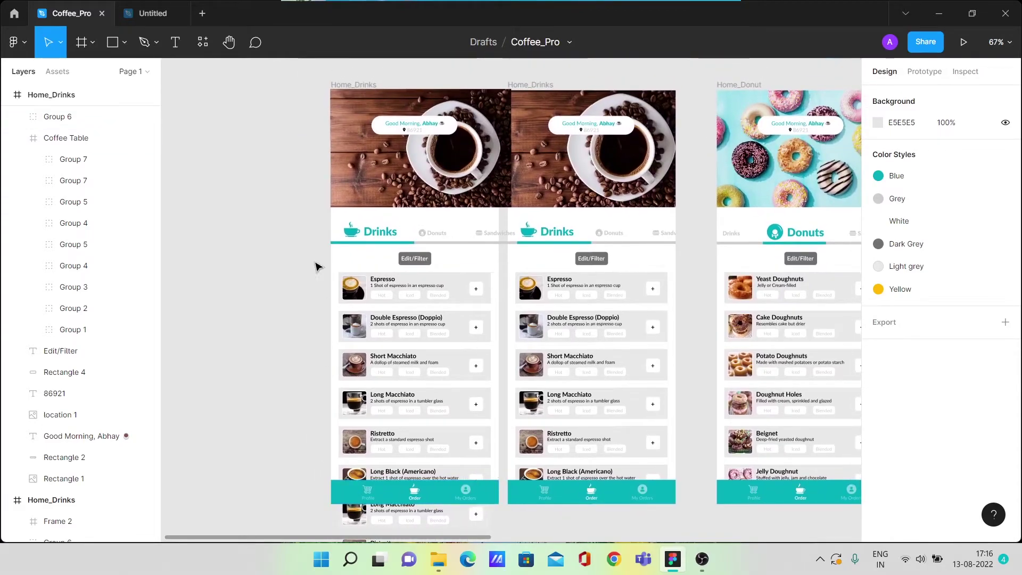
left_click(354, 85)
scroll(239, 302, "down", 1)
left_click_drag(239, 302, 234, 190)
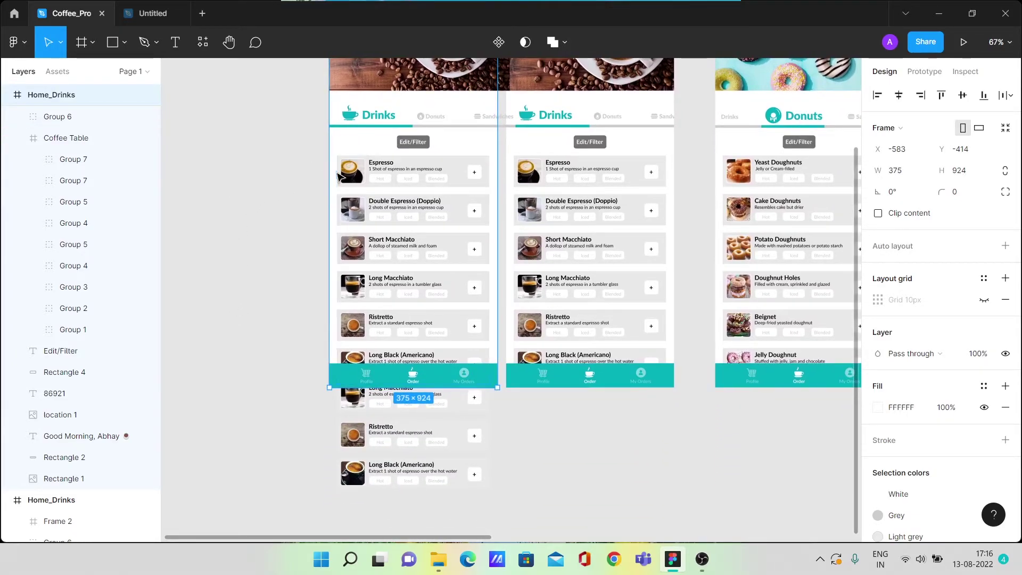
Ungroup the Coffee Table frame in the first Home_Drinks screen
left_click(337, 170)
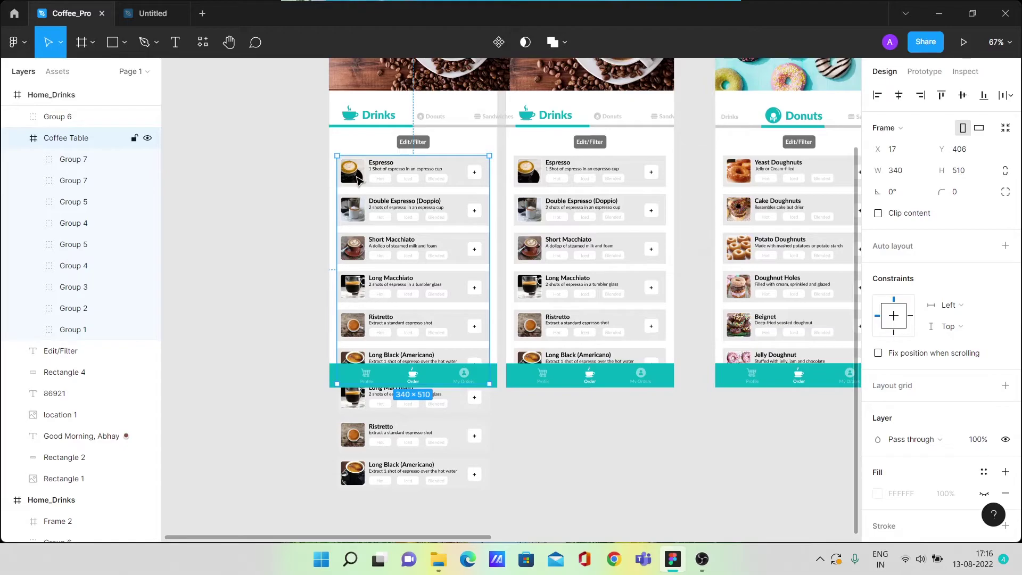
right_click(358, 180)
mouse_move(357, 180)
left_click(285, 198)
left_click_drag(384, 210, 352, 181)
key("ctrl+z")
right_click(357, 180)
mouse_move(357, 180)
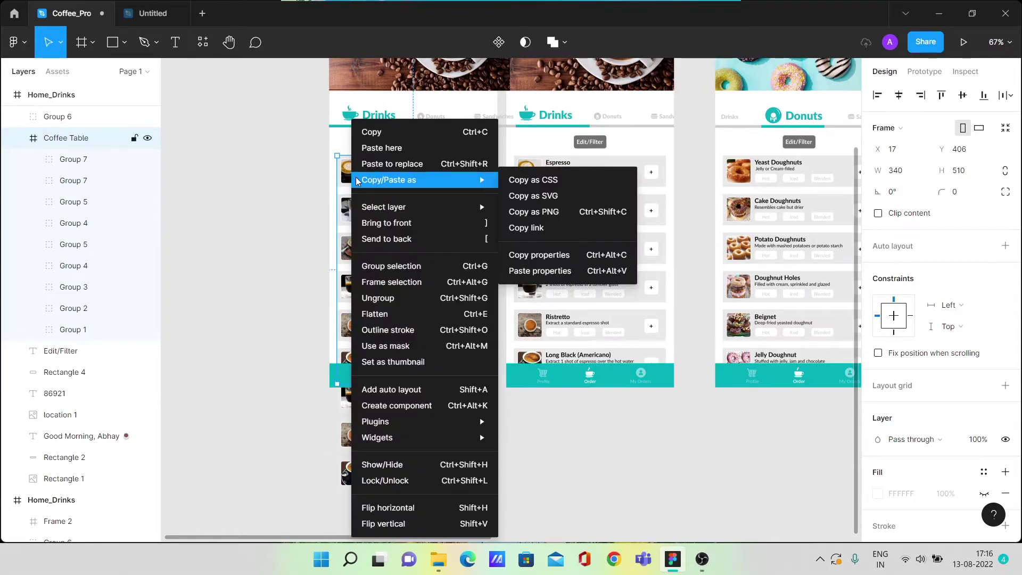
left_click(398, 299)
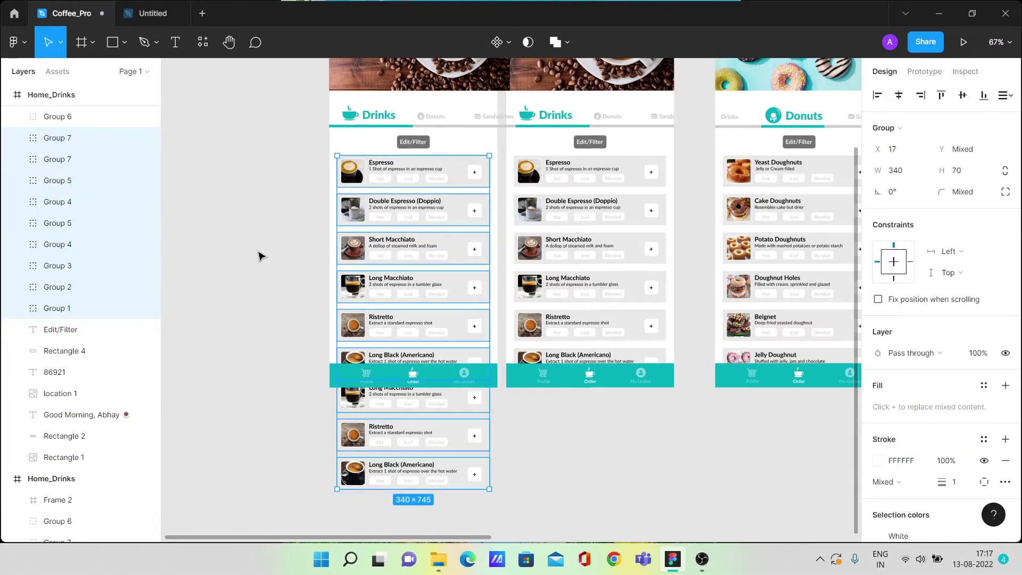
left_click(261, 256)
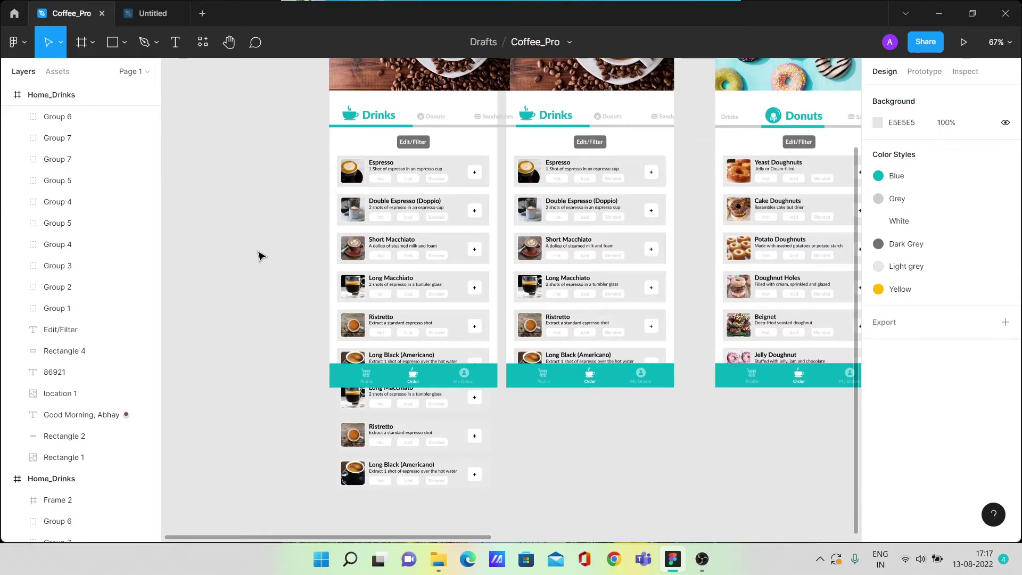
Select all drink rows of the first Home_Drinks screen, leaving out the navigation bar group, and wrap them in a new frame
left_click_drag(310, 160, 498, 500)
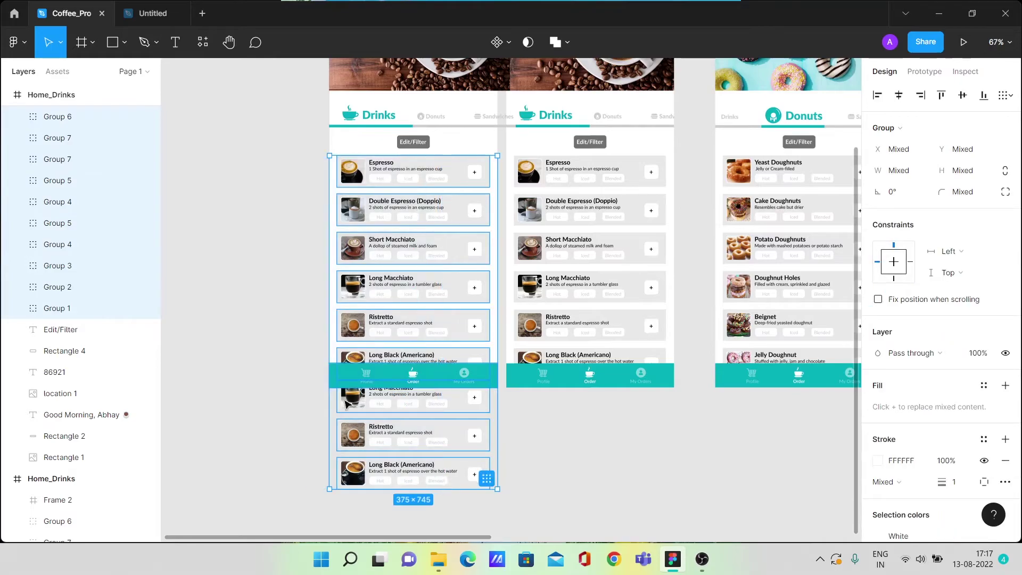
left_click(49, 117, "ctrl")
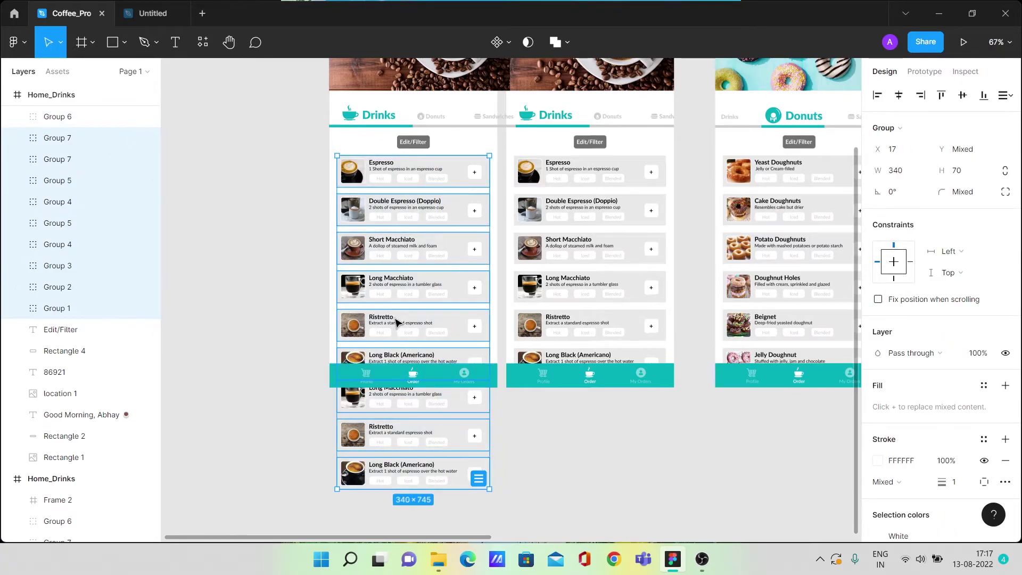
right_click(396, 321)
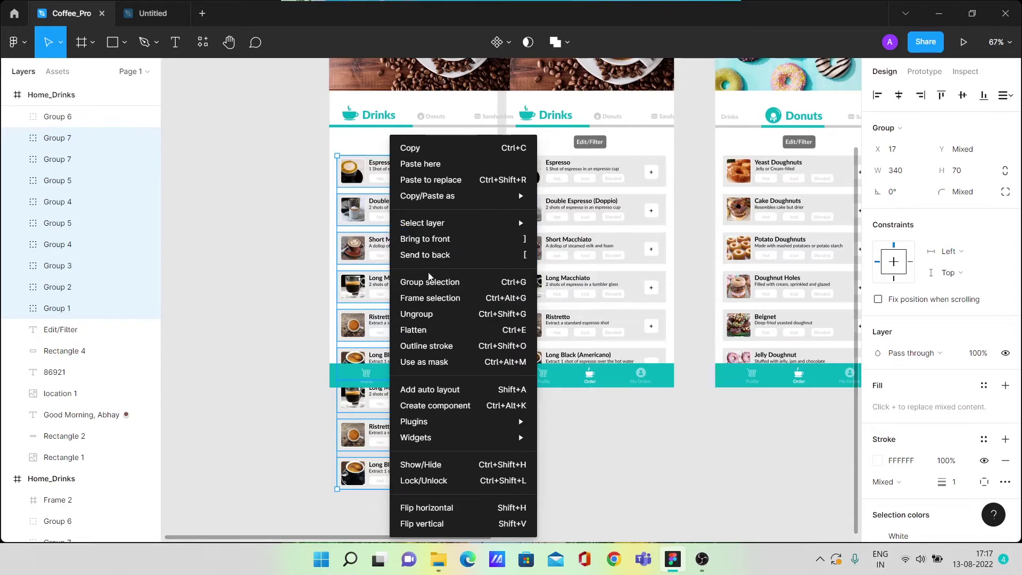
left_click(429, 299)
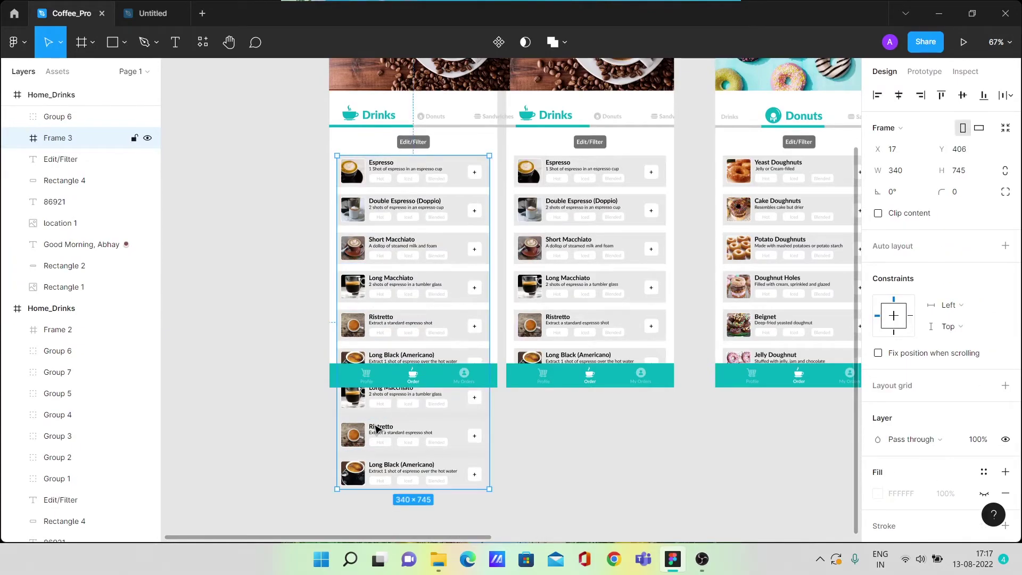
Turn on content clipping for the new drink list frame and shorten it to a height of 518
left_click(878, 214)
left_click_drag(424, 485, 429, 388)
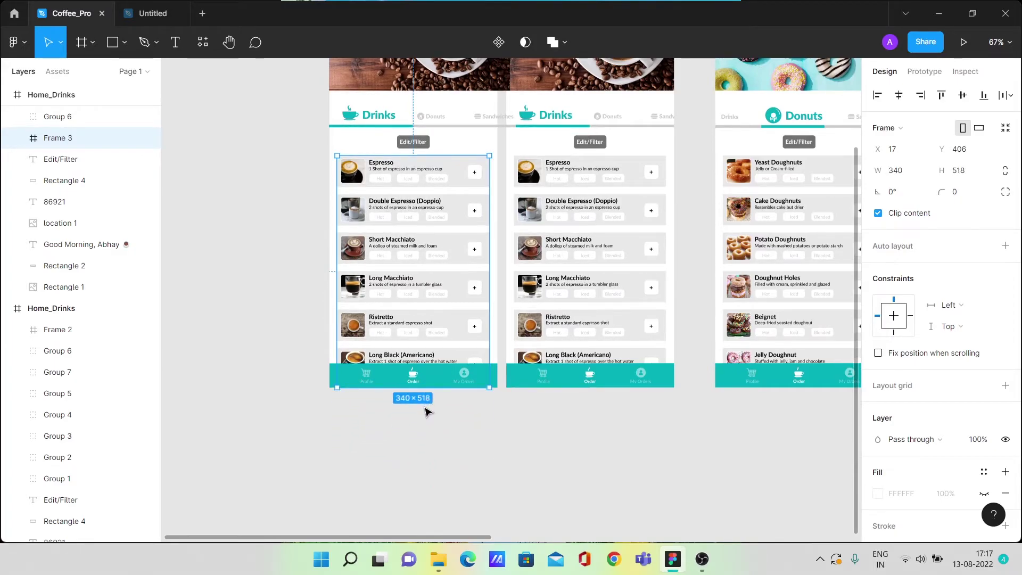
scroll(426, 410, "up", 2)
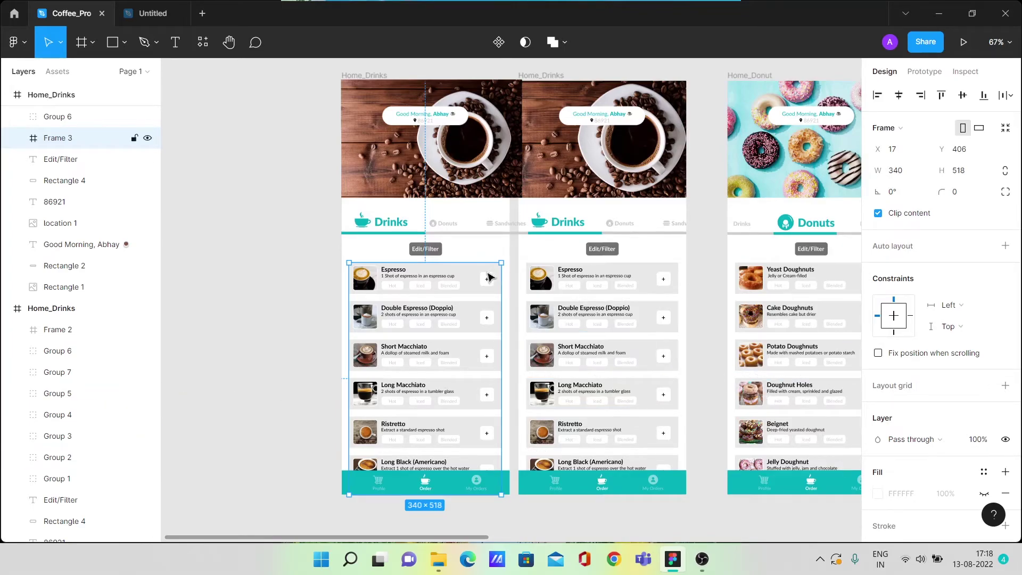
left_click(356, 77)
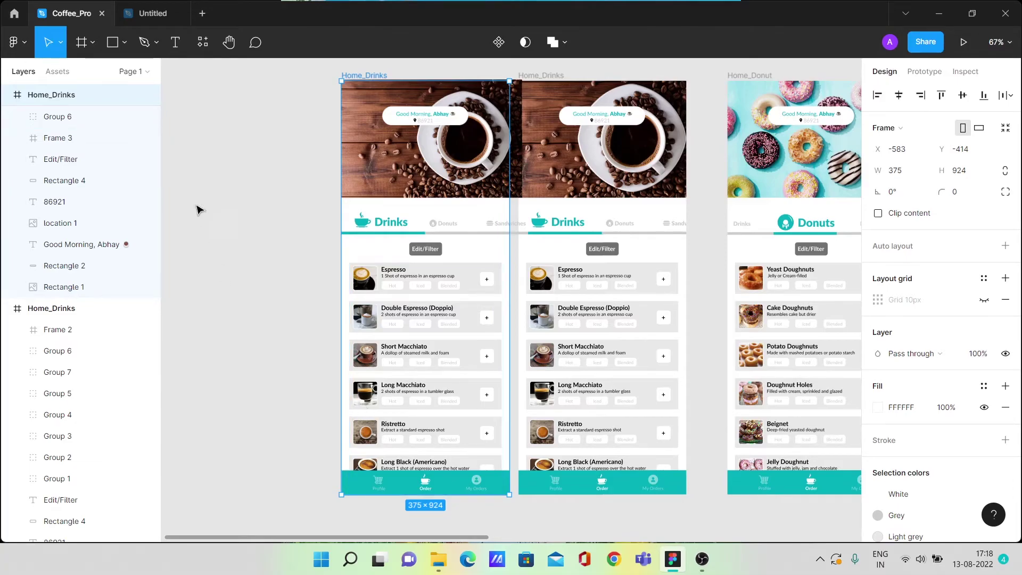
Return to the Untitled file and undo the clipping and width changes on the framed lower row
left_click(155, 15)
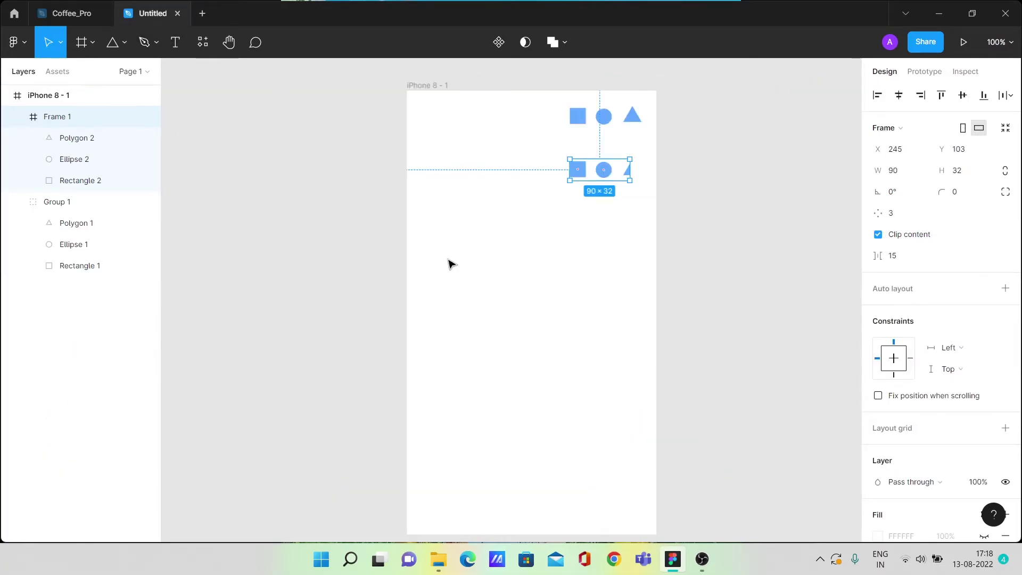
key("ctrl+z")
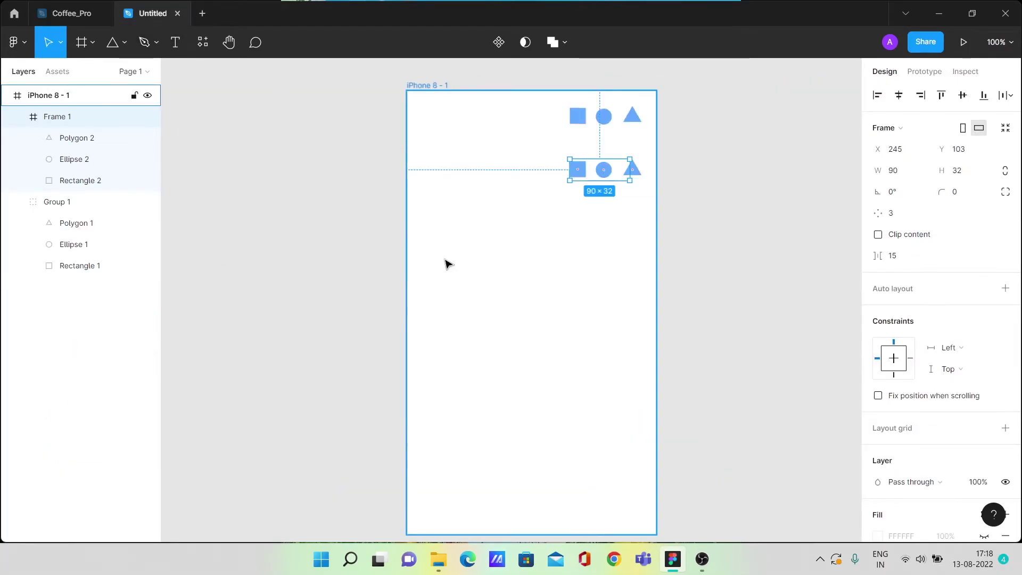
key("ctrl+z")
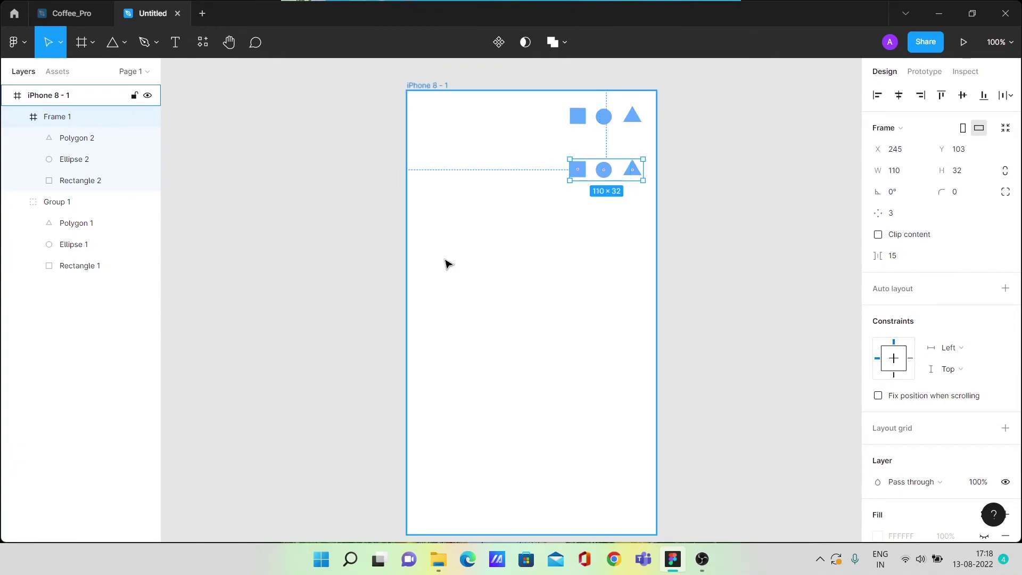
Delete the grouped upper row of shapes from the phone frame
left_click(638, 118)
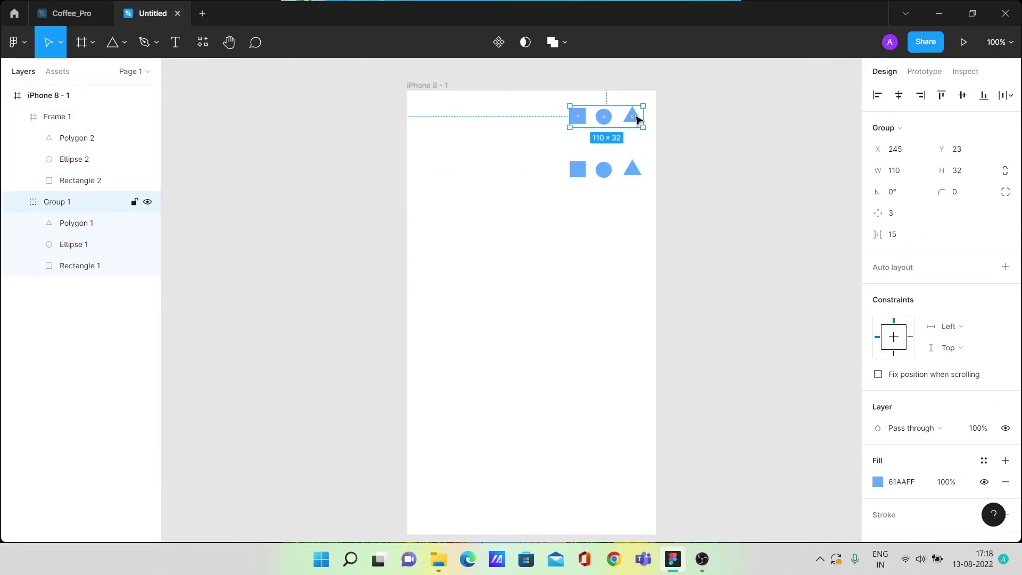
key("Delete")
Move the framed row to the phone frame's upper right corner at X 255, Y 15, and ungroup it
left_click(637, 166)
left_click_drag(637, 166, 643, 114)
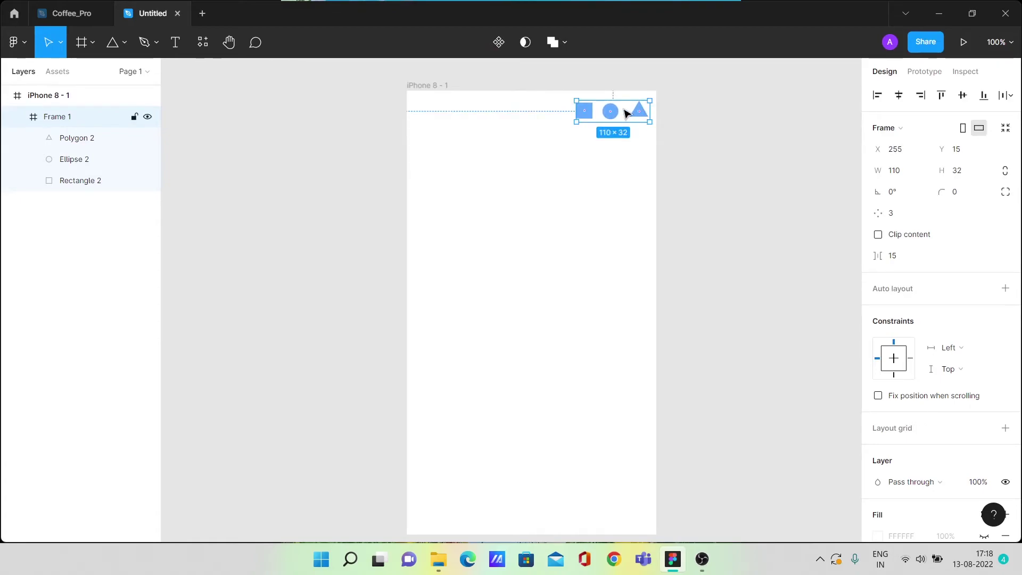
right_click(622, 108)
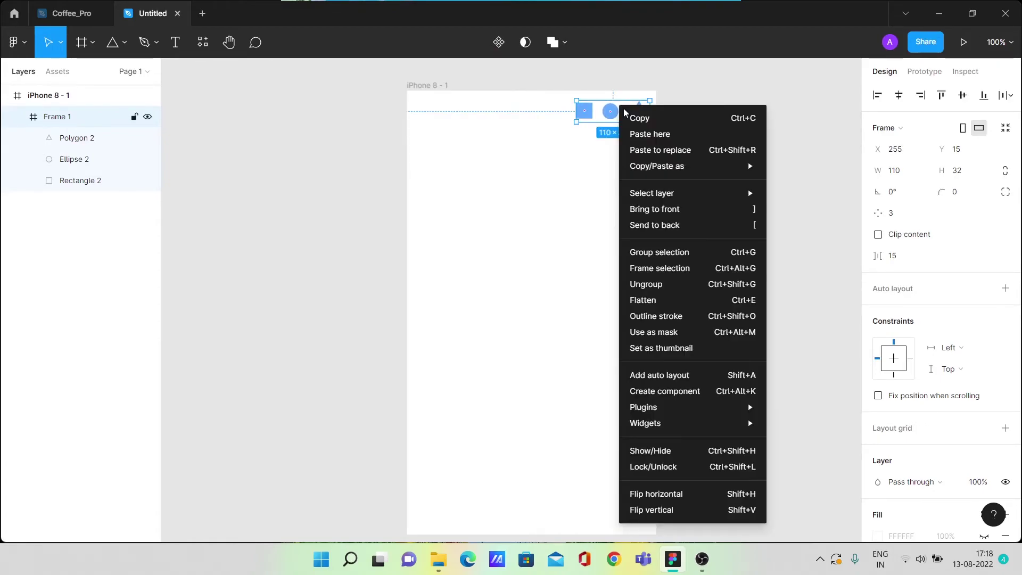
left_click(637, 283)
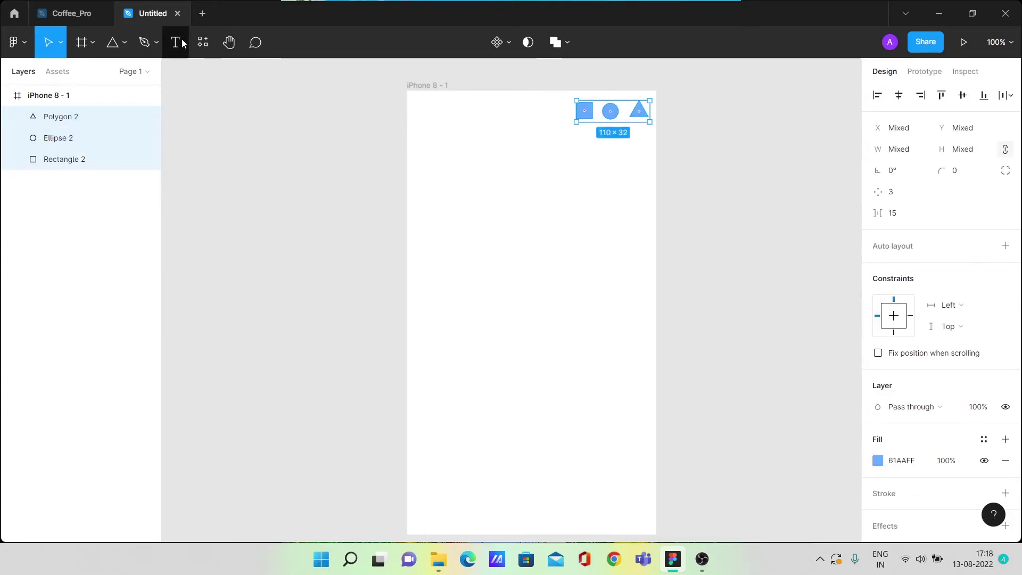
Place the sample text "ssdkjs" in the phone frame's upper left corner and delete it again
left_click(177, 43)
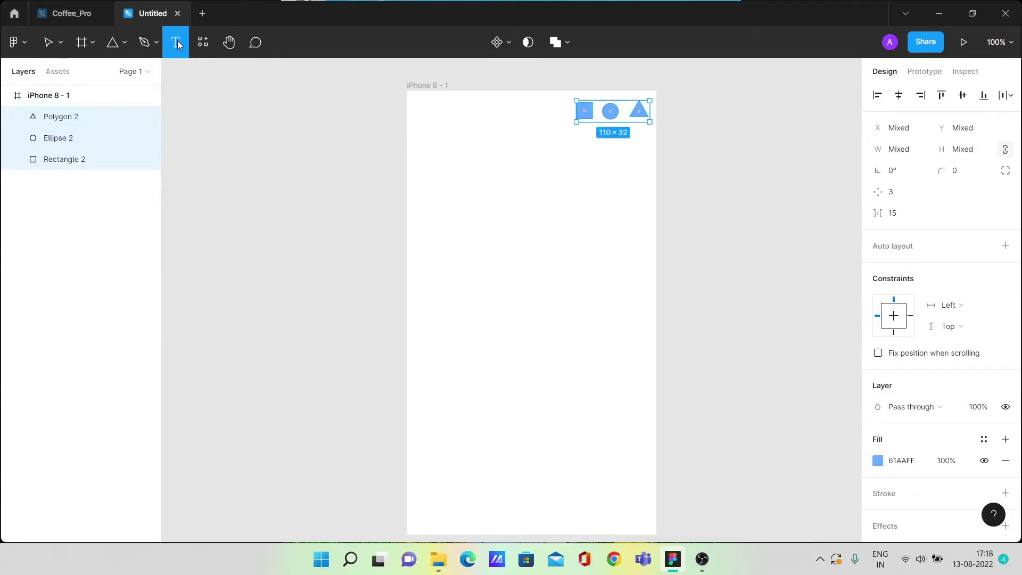
left_click(419, 107)
type("ssdkjslkd")
key("BackSpace")
key("BackSpace")
key("BackSpace")
key("Escape")
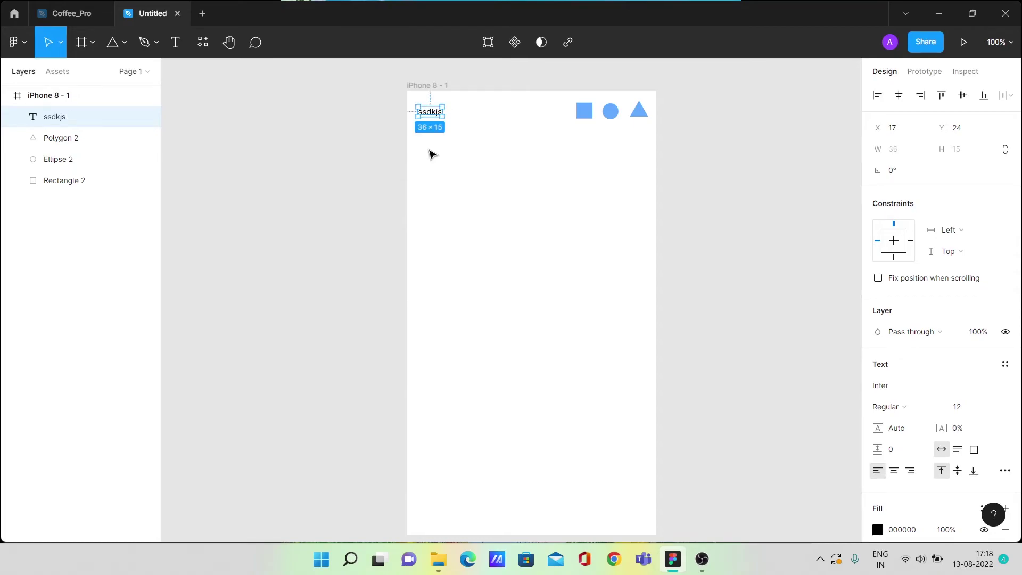
key("Delete")
Draw a text box about 100 × 16 in the phone frame's upper left corner and enter "FuryKing Logo"
left_click(173, 44)
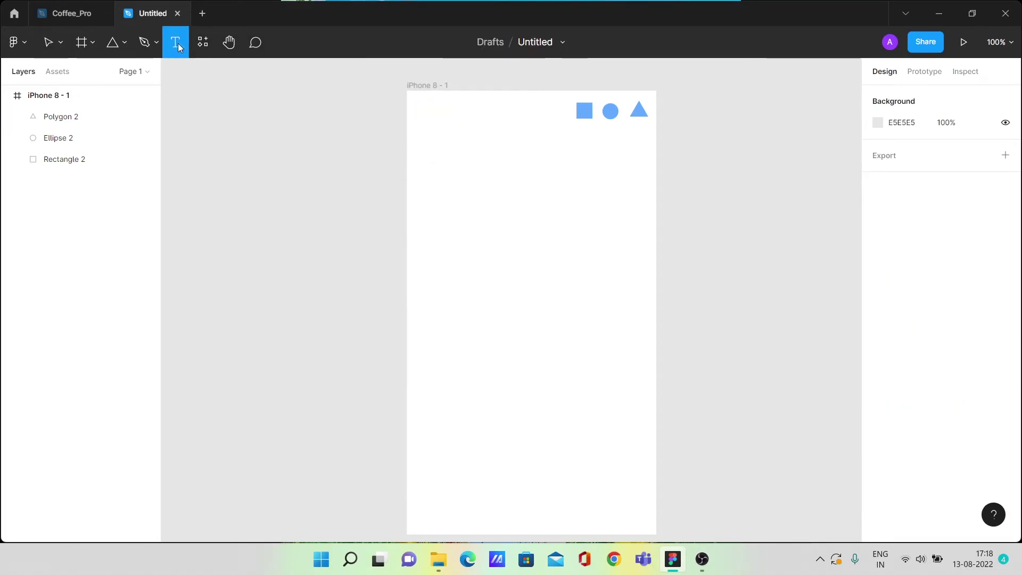
left_click_drag(416, 108, 484, 118)
type("F")
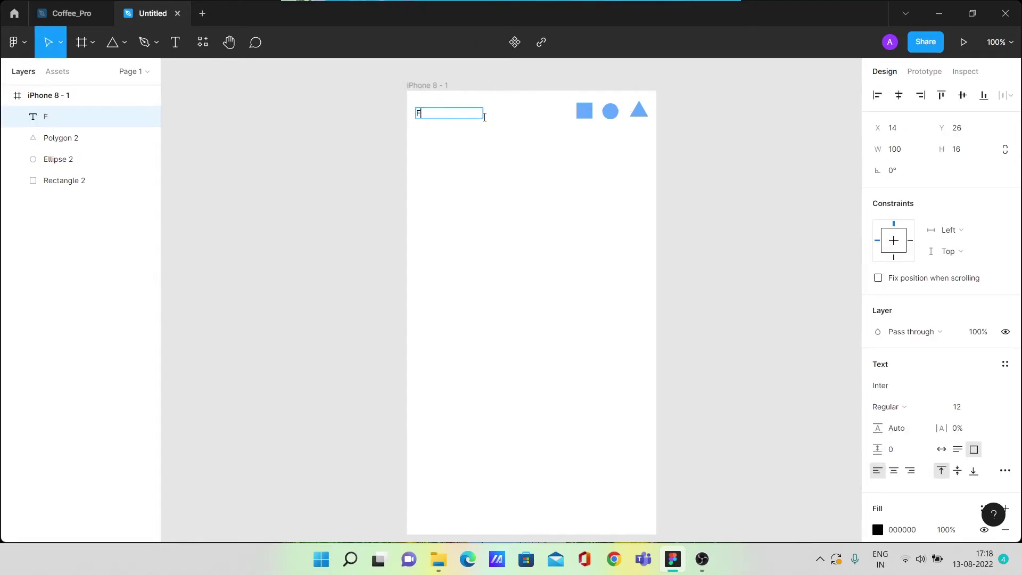
type("uryKinng Logo")
key("Escape")
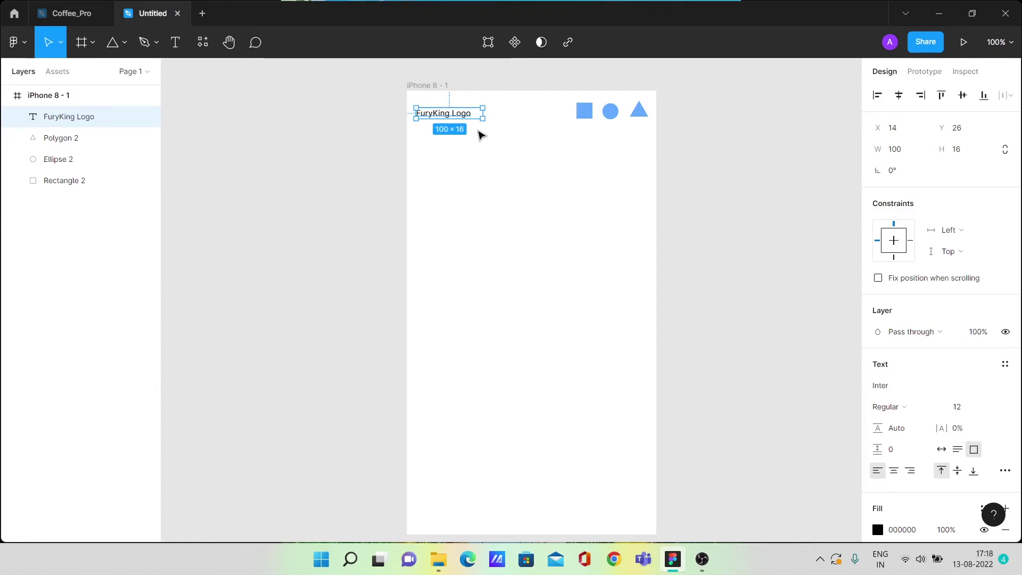
Wrap the logo text and the three shapes in one frame and place it at X 15, Y 16 in the phone frame
left_click_drag(479, 117, 481, 116)
left_click_drag(400, 101, 665, 128)
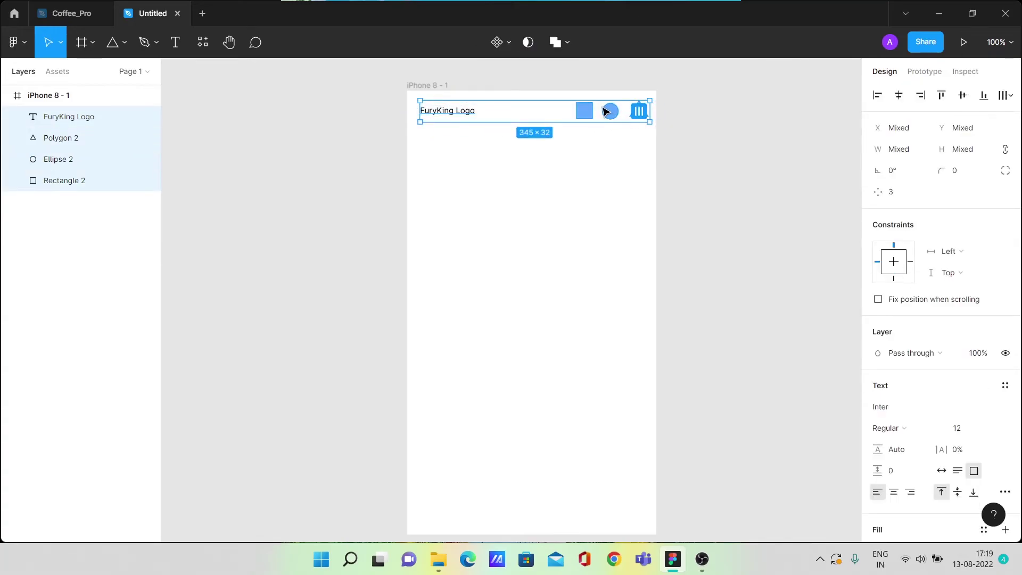
right_click(605, 110)
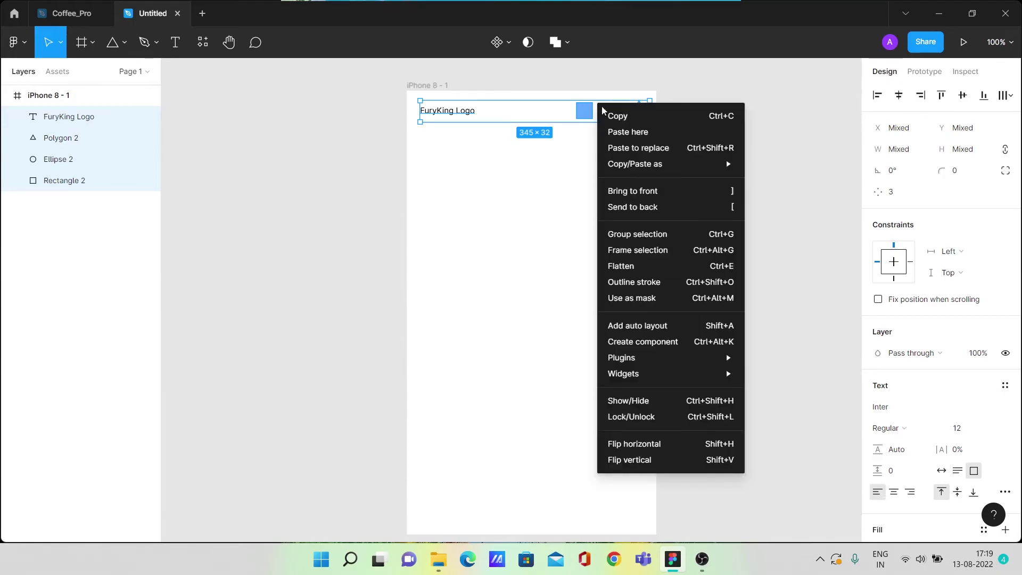
left_click(647, 250)
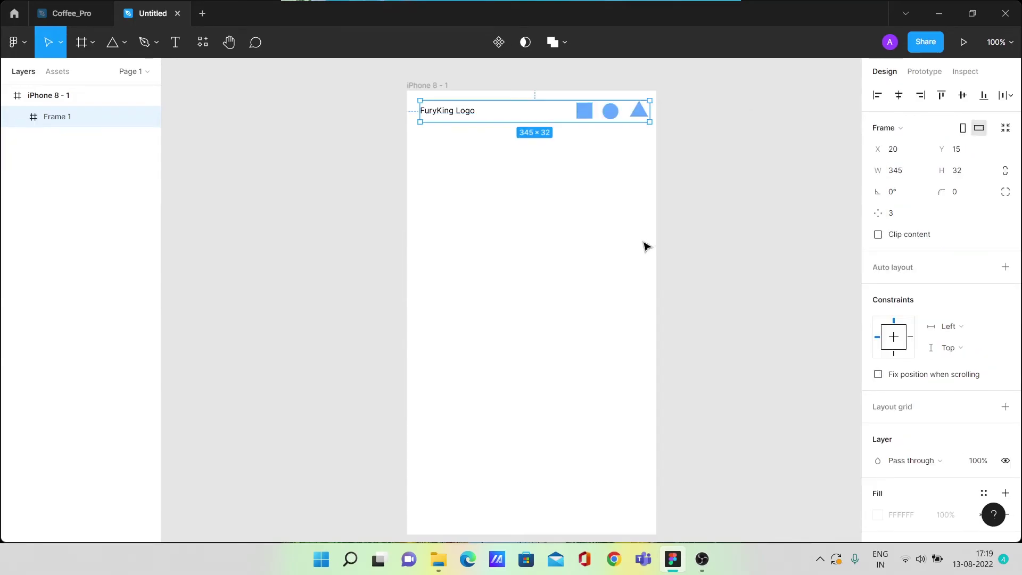
left_click_drag(475, 120, 473, 120)
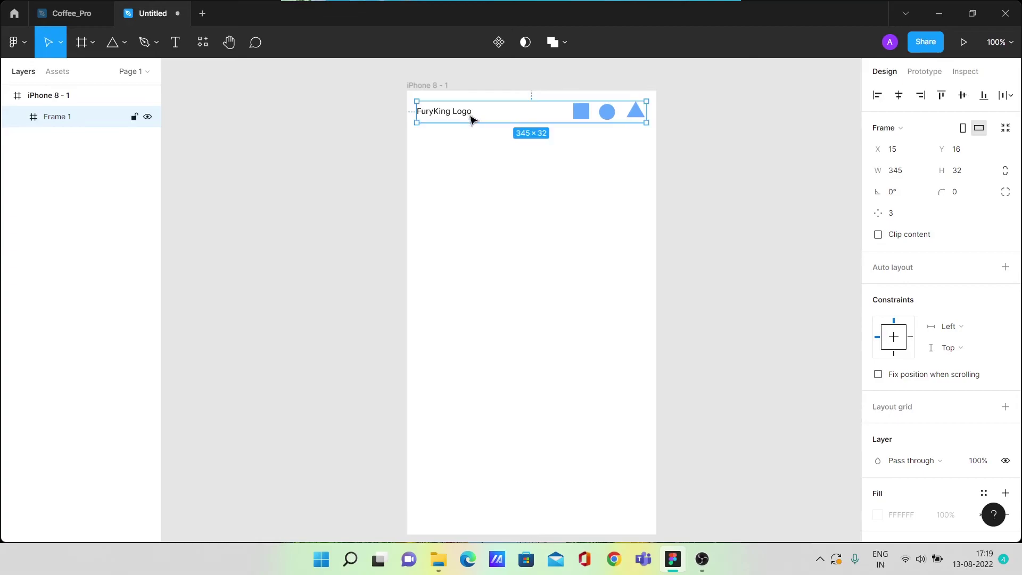
Add an iPad mini 8.3 frame beside the phone frame and align their top edges at Y -315
key("ctrl+minus")
left_click_drag(694, 265, 542, 244)
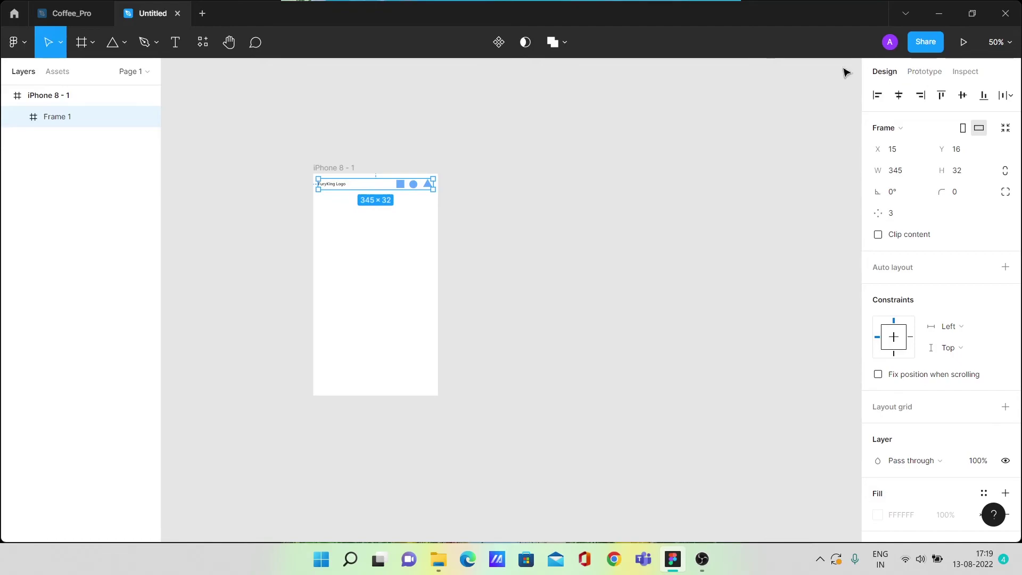
left_click(86, 46)
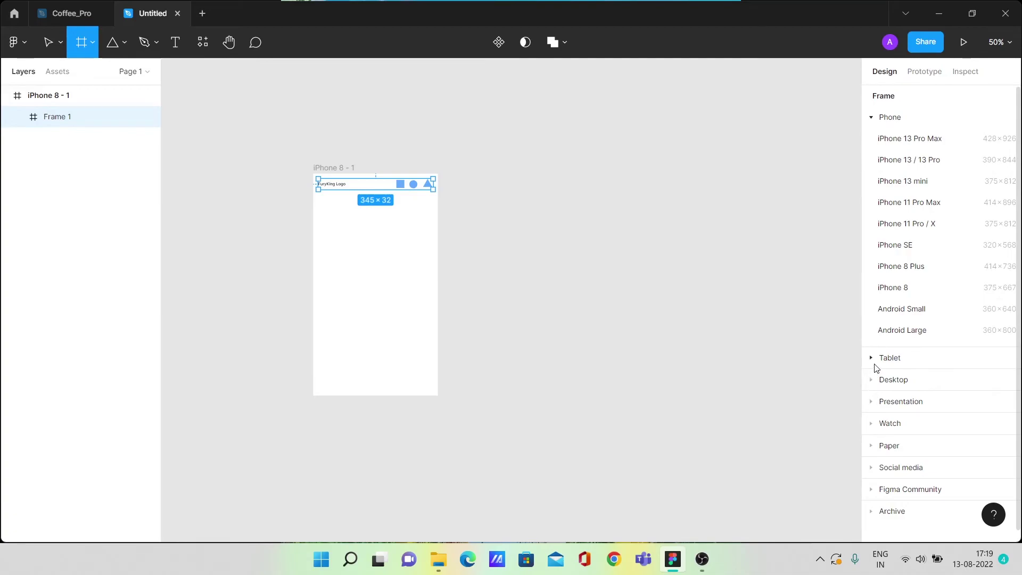
left_click(875, 361)
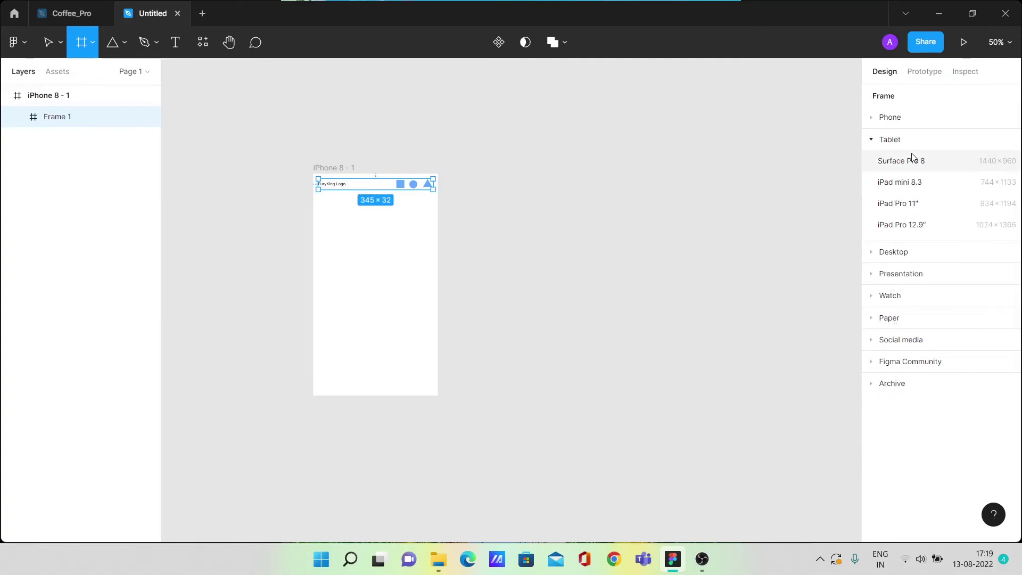
left_click(908, 183)
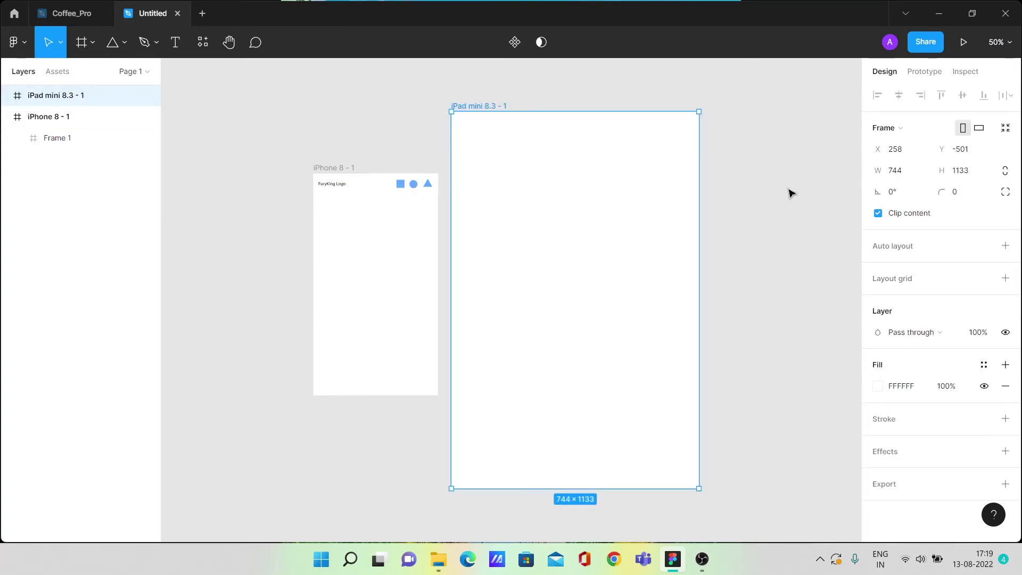
left_click_drag(634, 202, 629, 264)
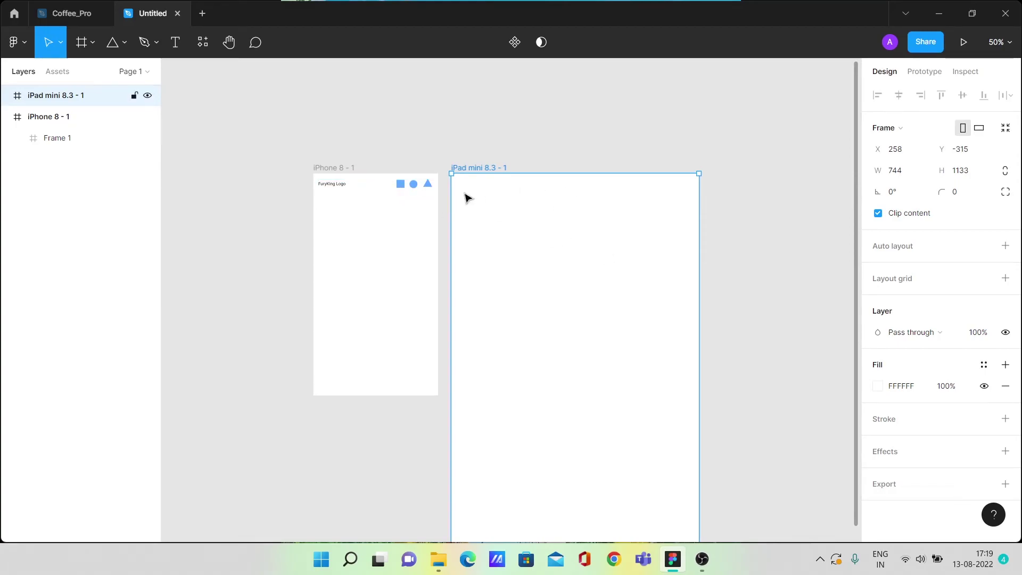
Copy the phone's header frame into the iPad mini frame at X 40, Y 36
left_click_drag(424, 191, 573, 197)
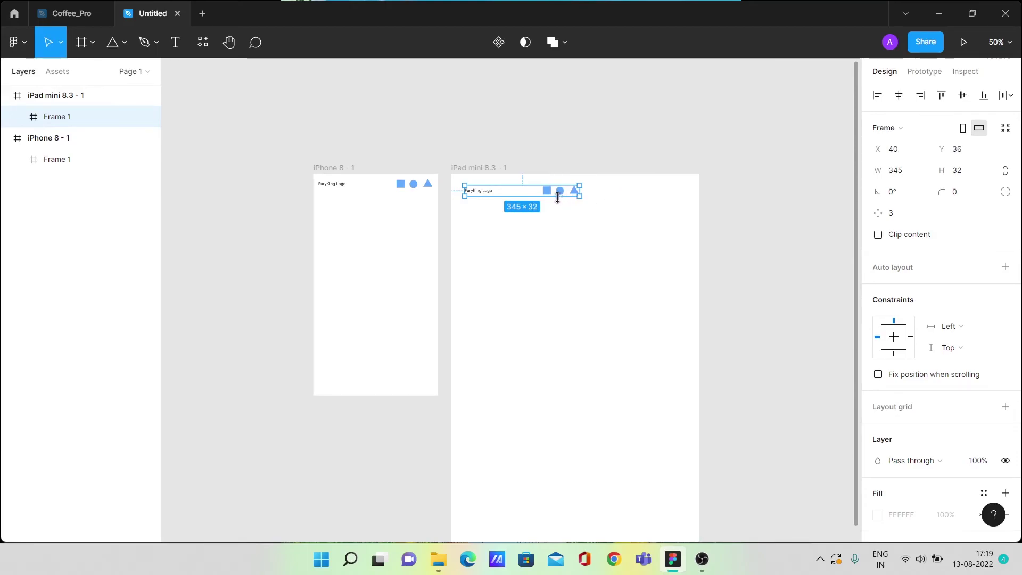
key("shift+0")
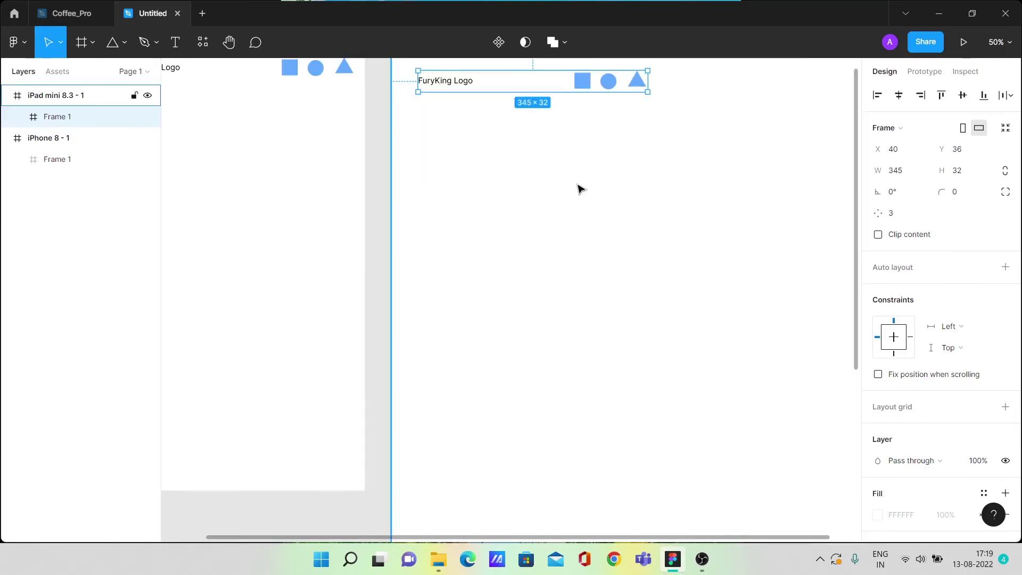
left_click_drag(577, 185, 514, 393)
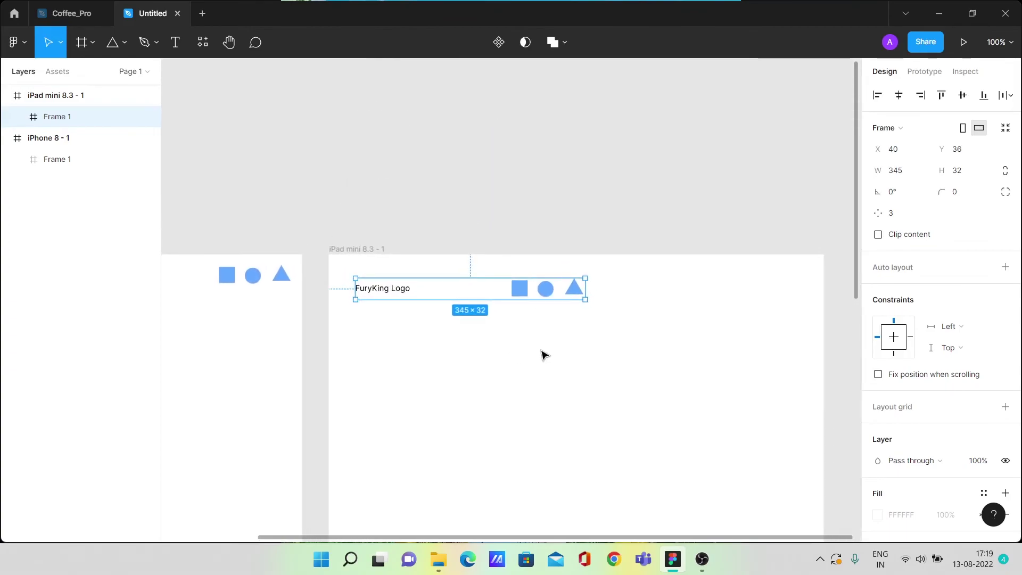
Set the horizontal constraint of the triangle in the iPad header to Right, keeping its vertical constraint at Top
left_click(575, 294)
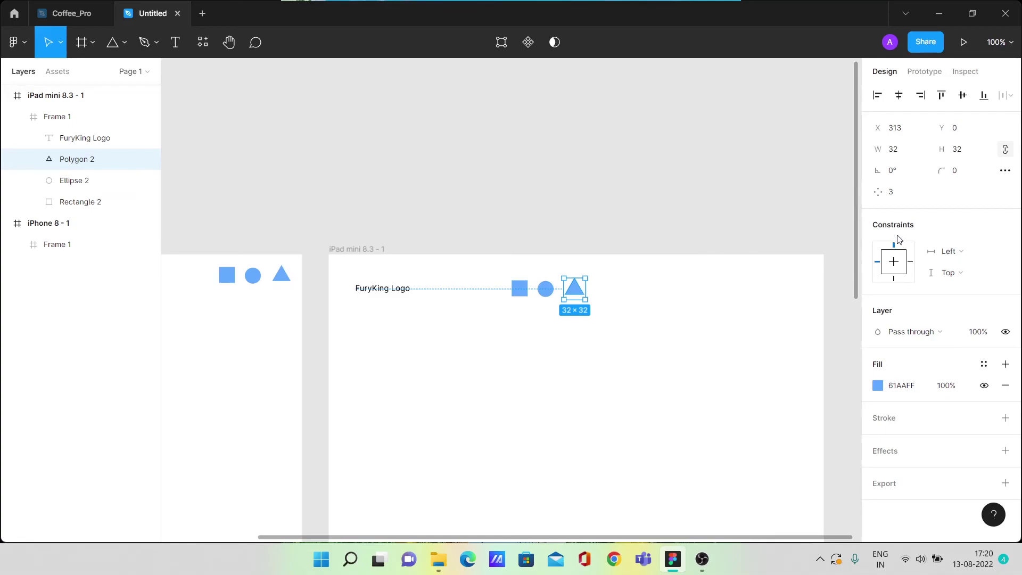
left_click(957, 254)
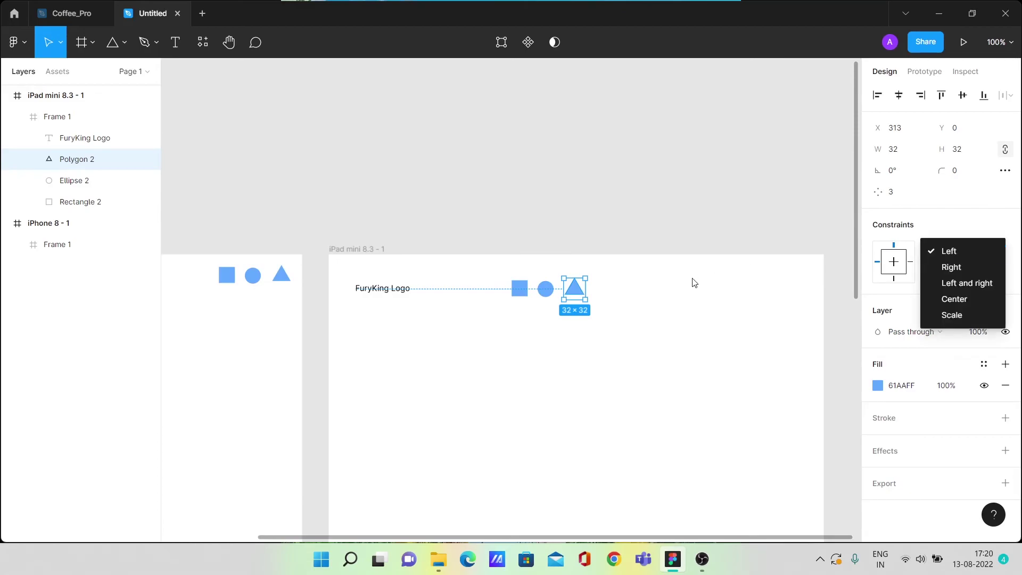
left_click(933, 268)
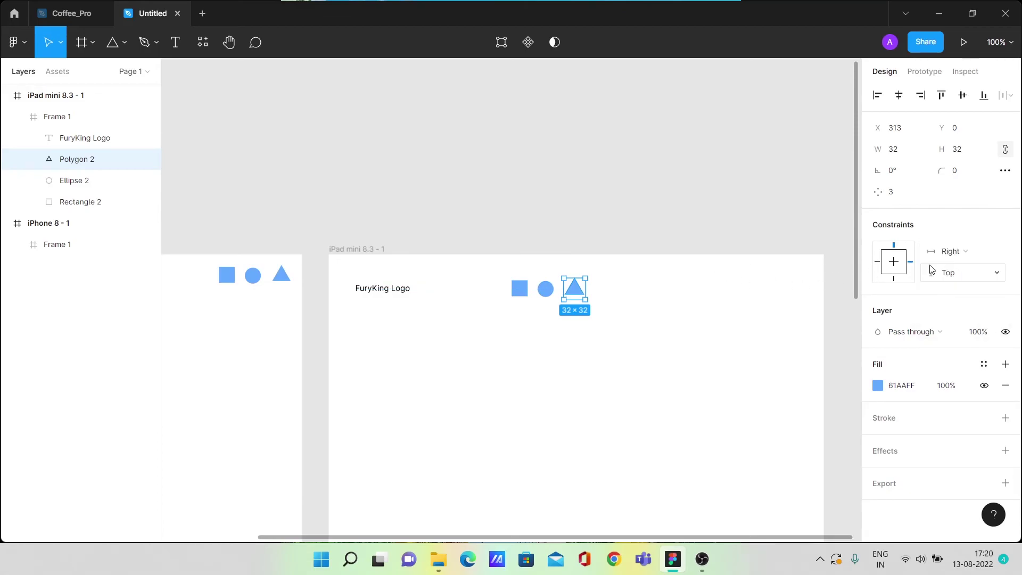
left_click(963, 276)
left_click(955, 274)
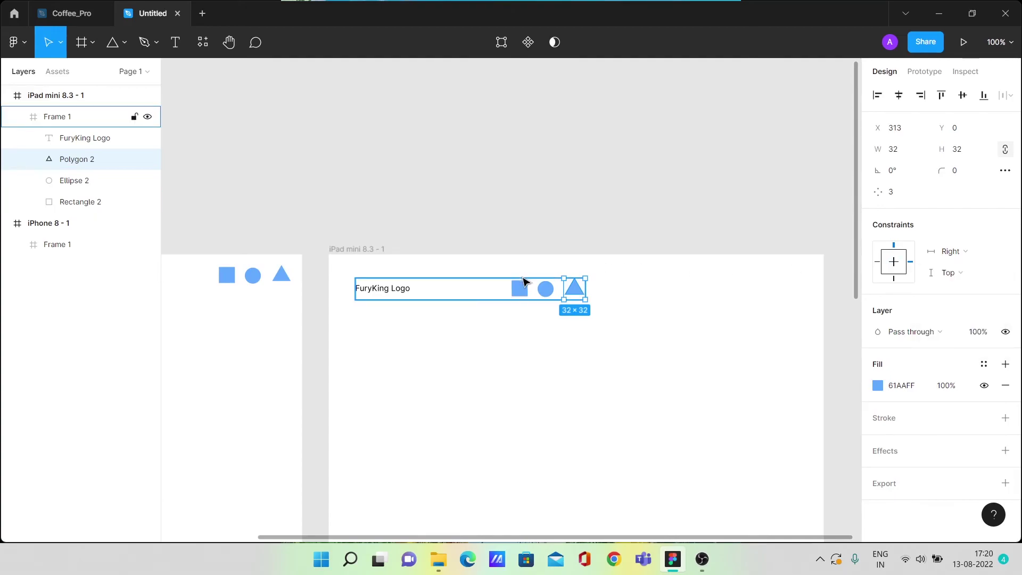
Set the horizontal constraints of the circle and the square in the iPad header to Right
left_click(546, 289)
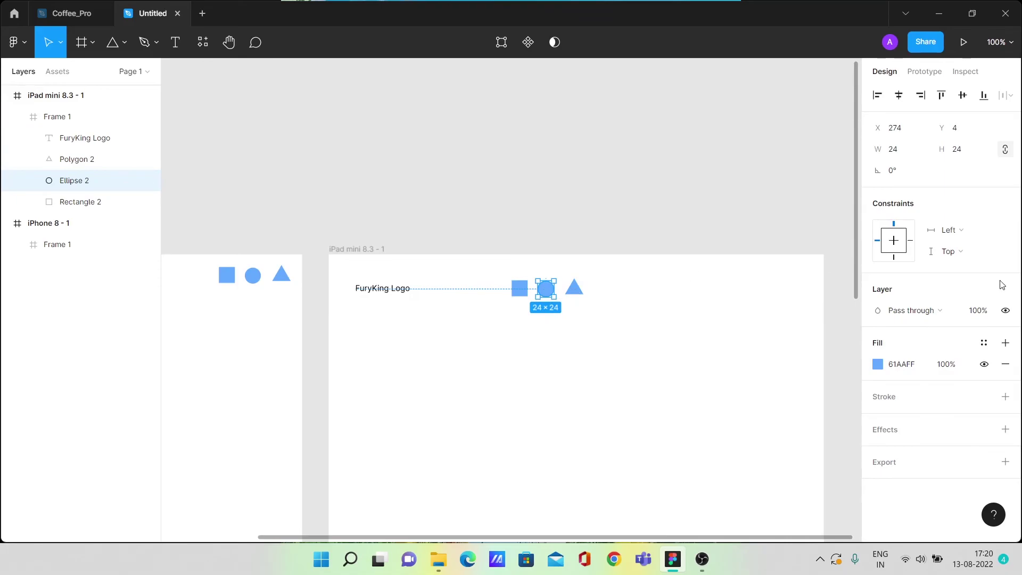
left_click(951, 230)
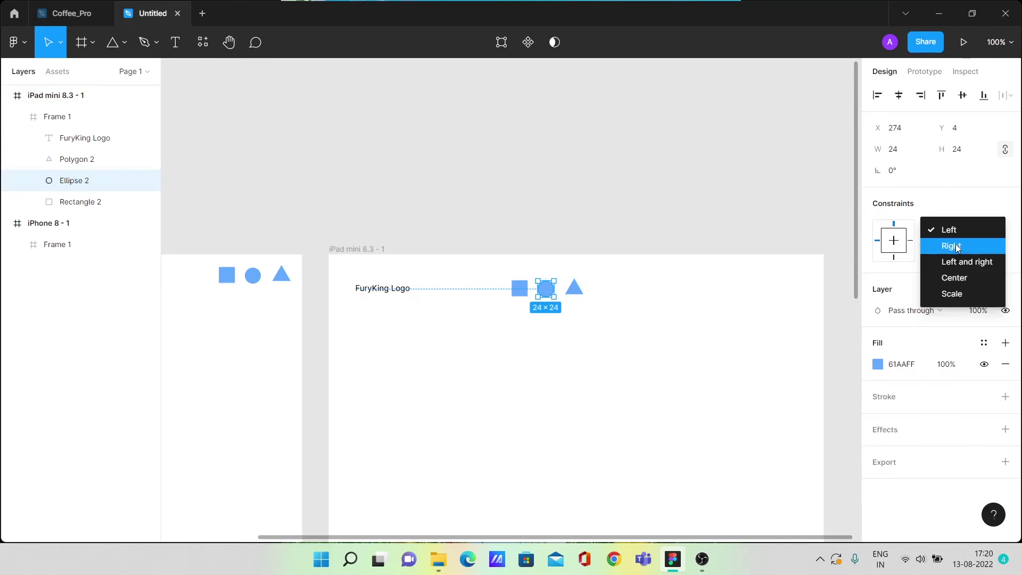
left_click(956, 246)
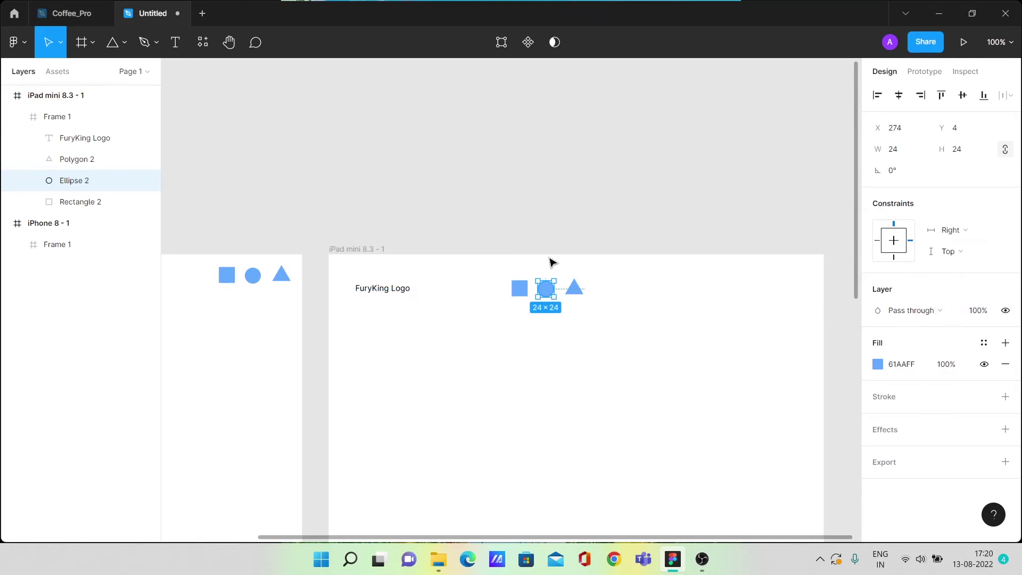
left_click(519, 287)
left_click(950, 231)
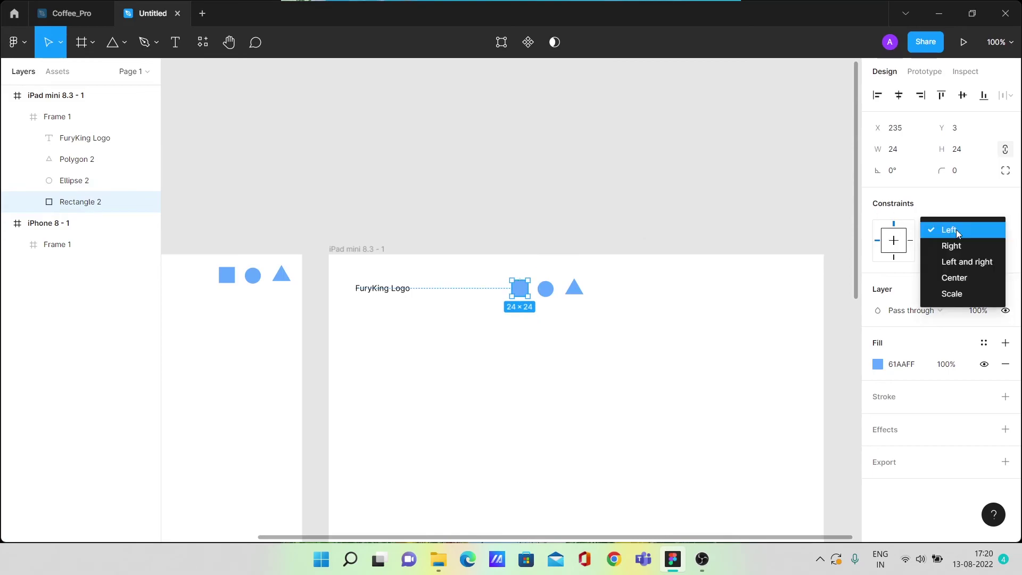
left_click(952, 246)
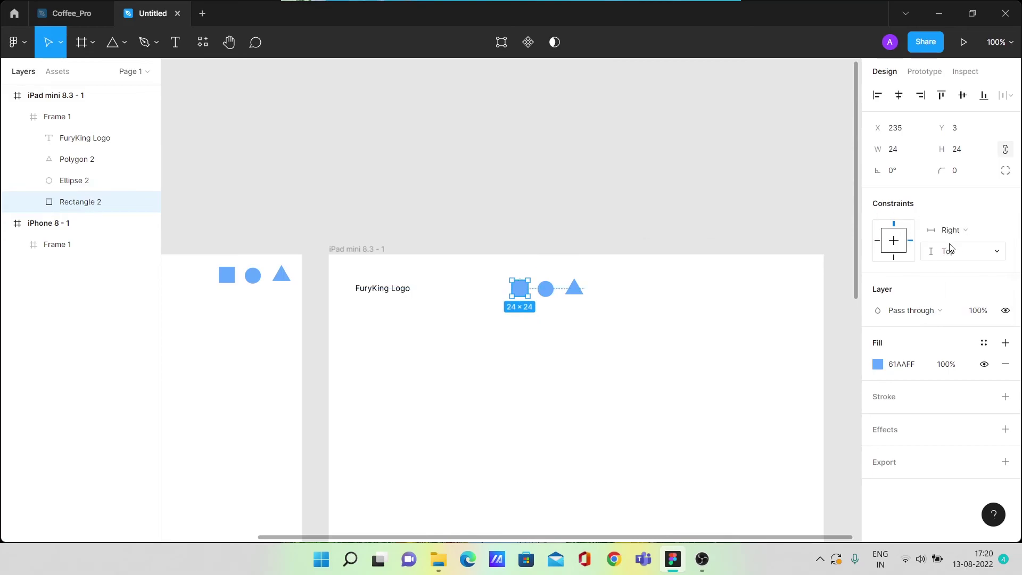
left_click(360, 292)
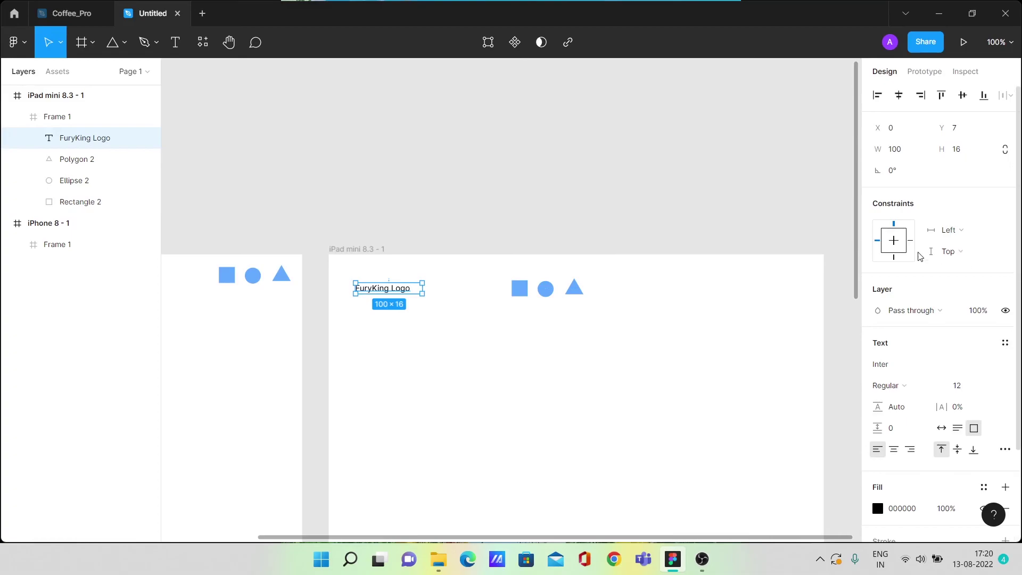
left_click(483, 201)
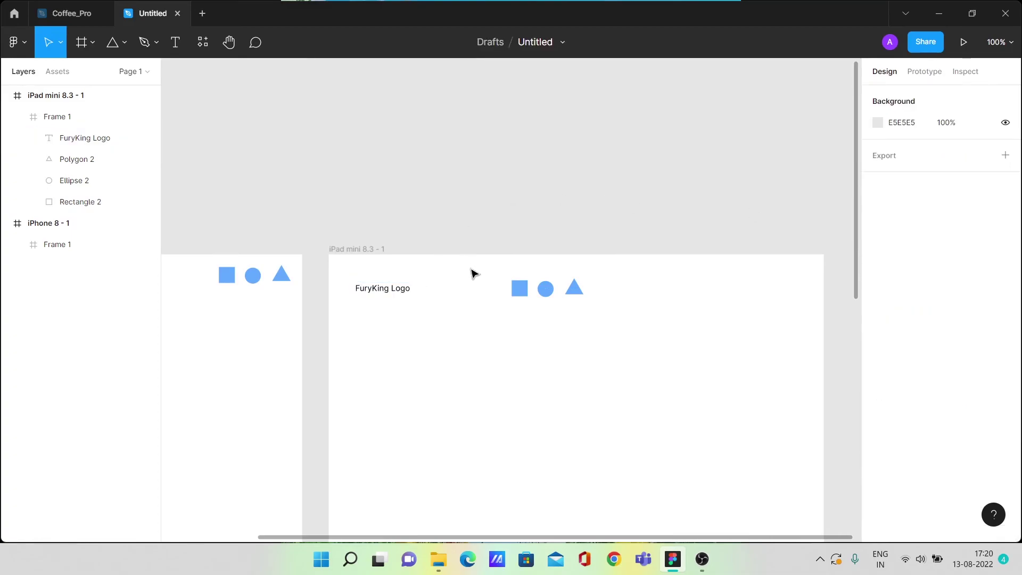
Widen the iPad header frame toward the tablet frame's right edge, to a width of about 661
left_click(522, 290)
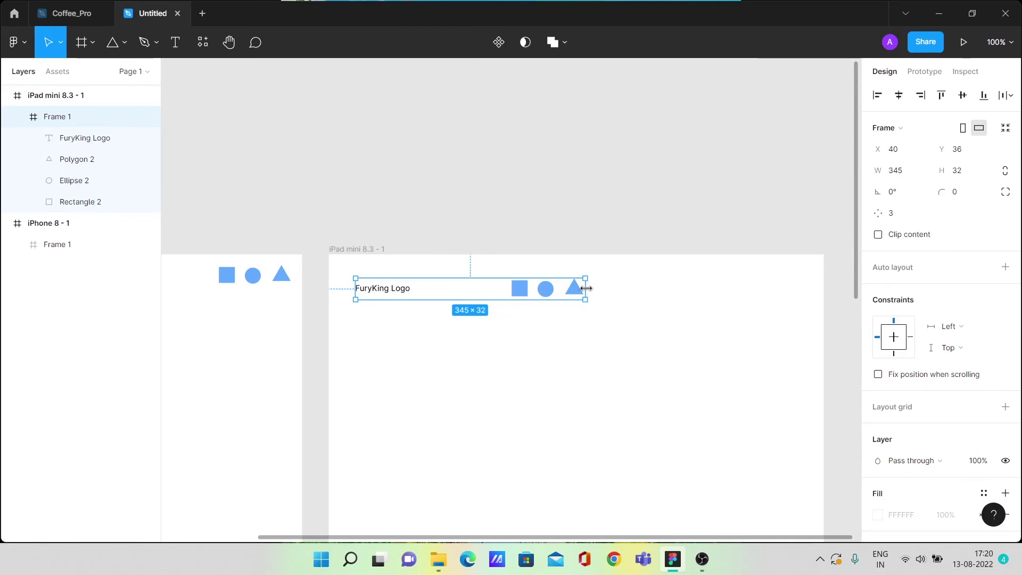
left_click_drag(586, 288, 796, 291)
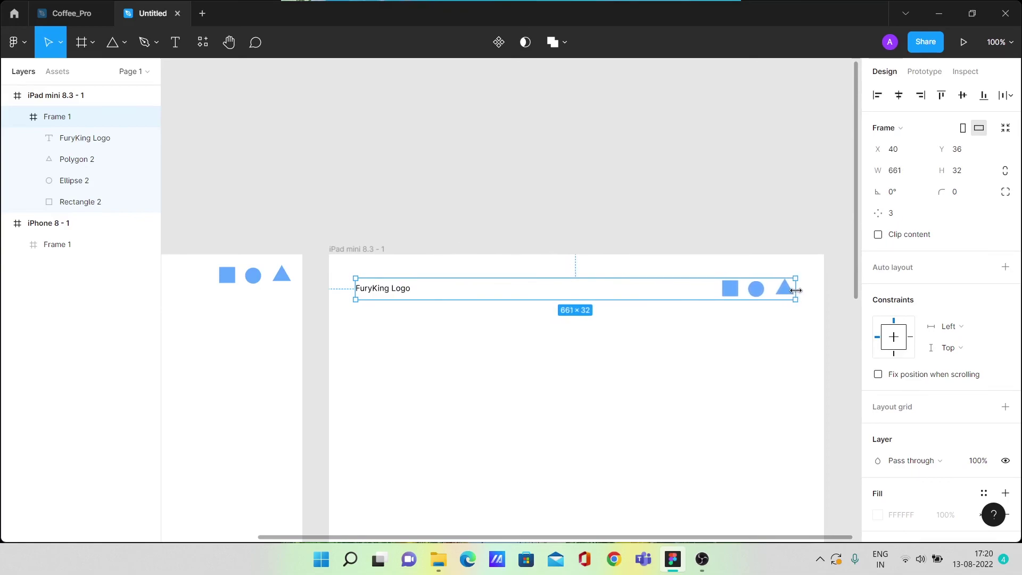
left_click(668, 185)
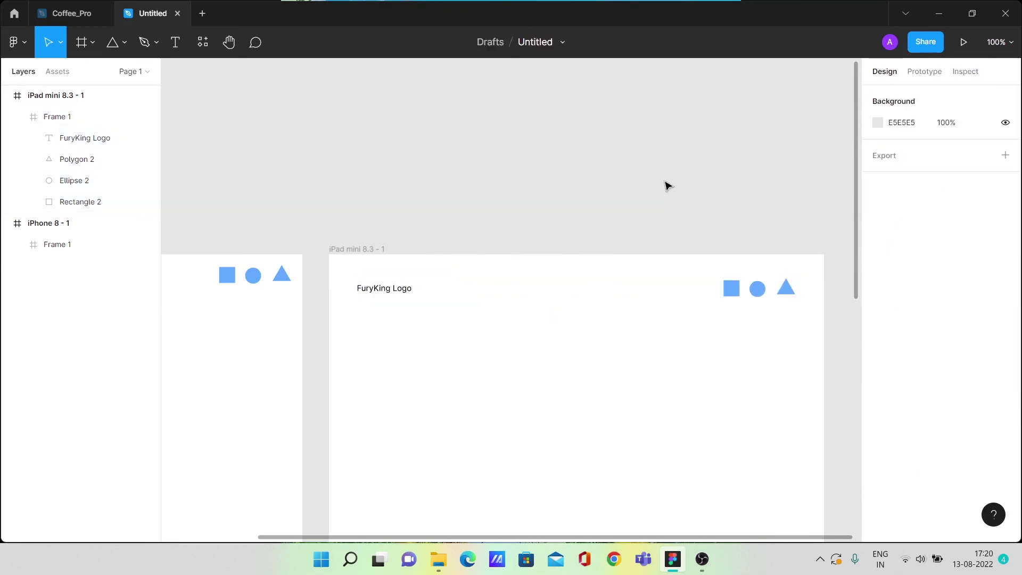
key("minus")
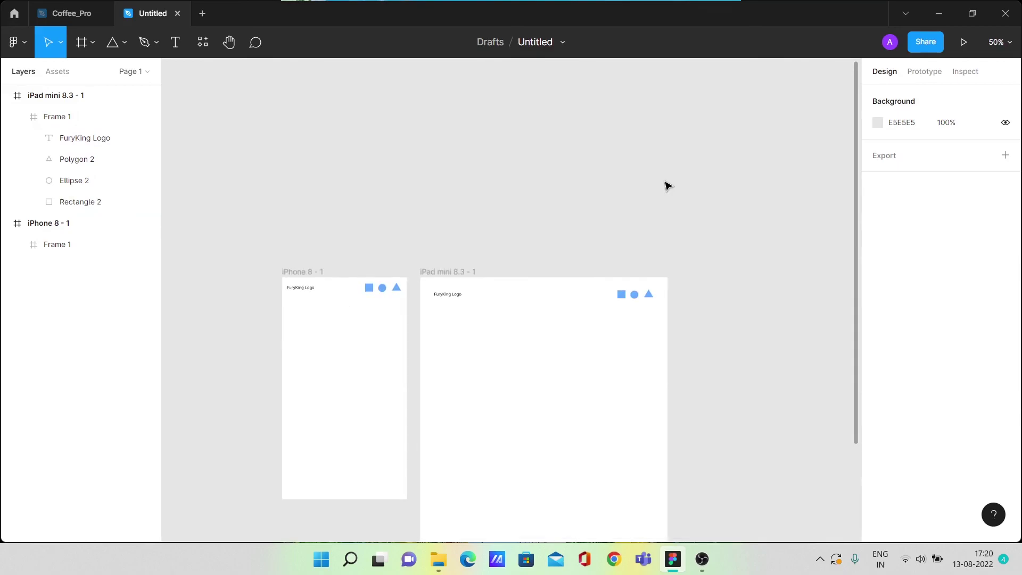
scroll(667, 185, "down", 2)
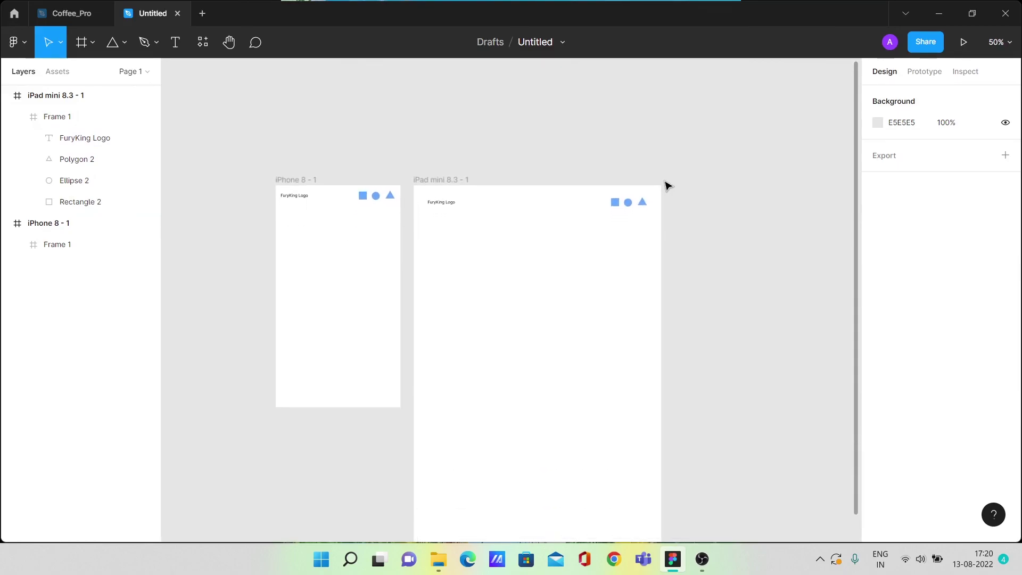